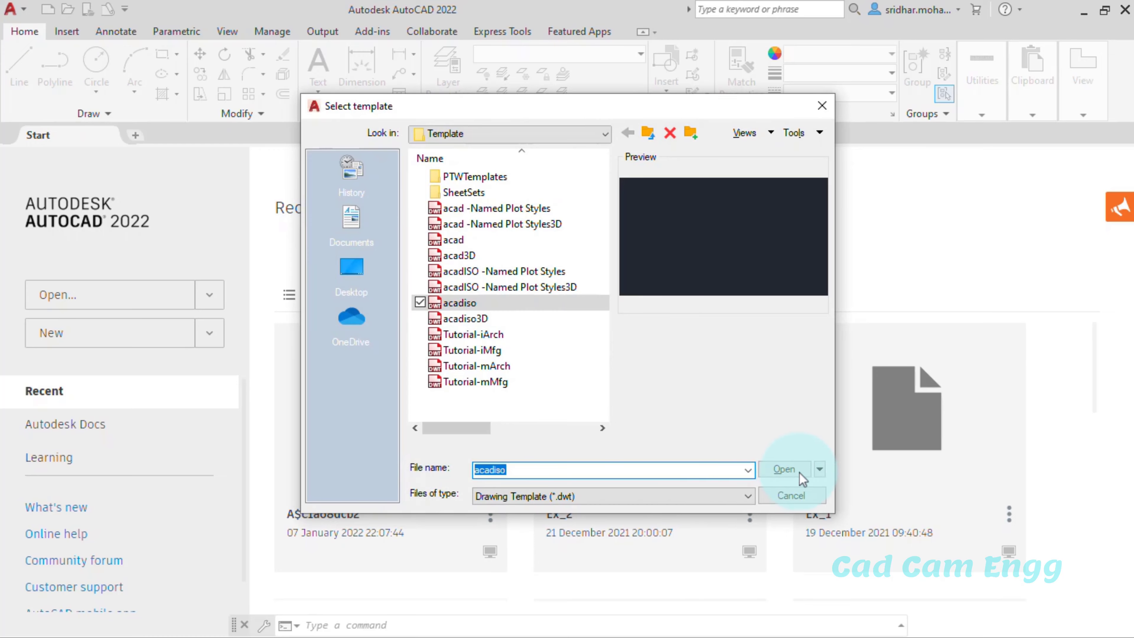
Create a new drawing from the acadiso template and turn off the grid display
left_click(799, 470)
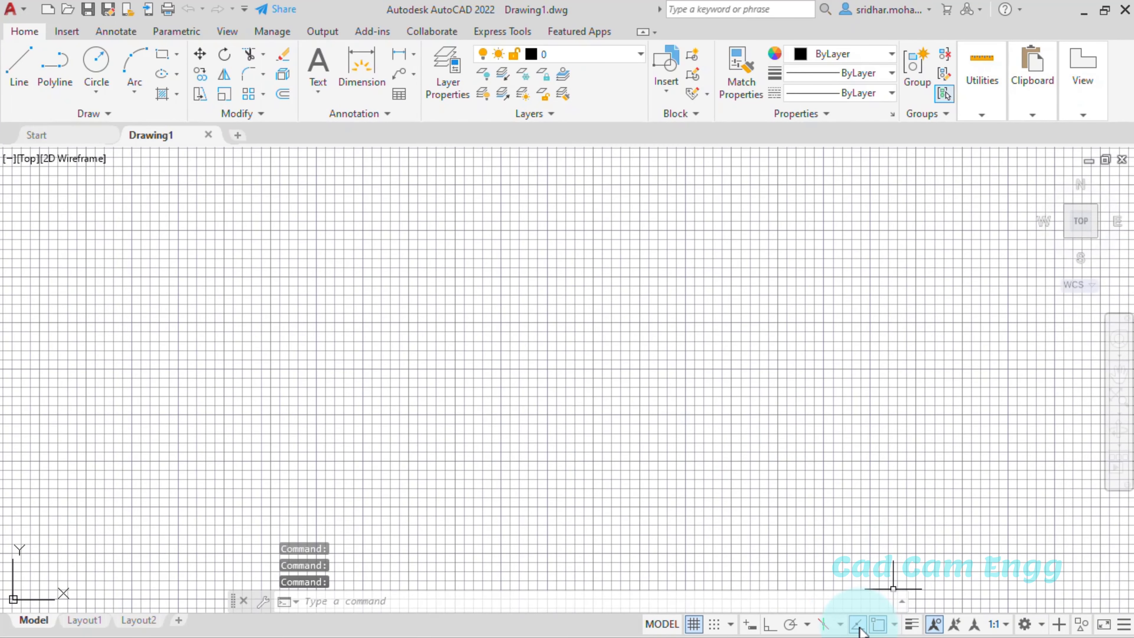
left_click(691, 623)
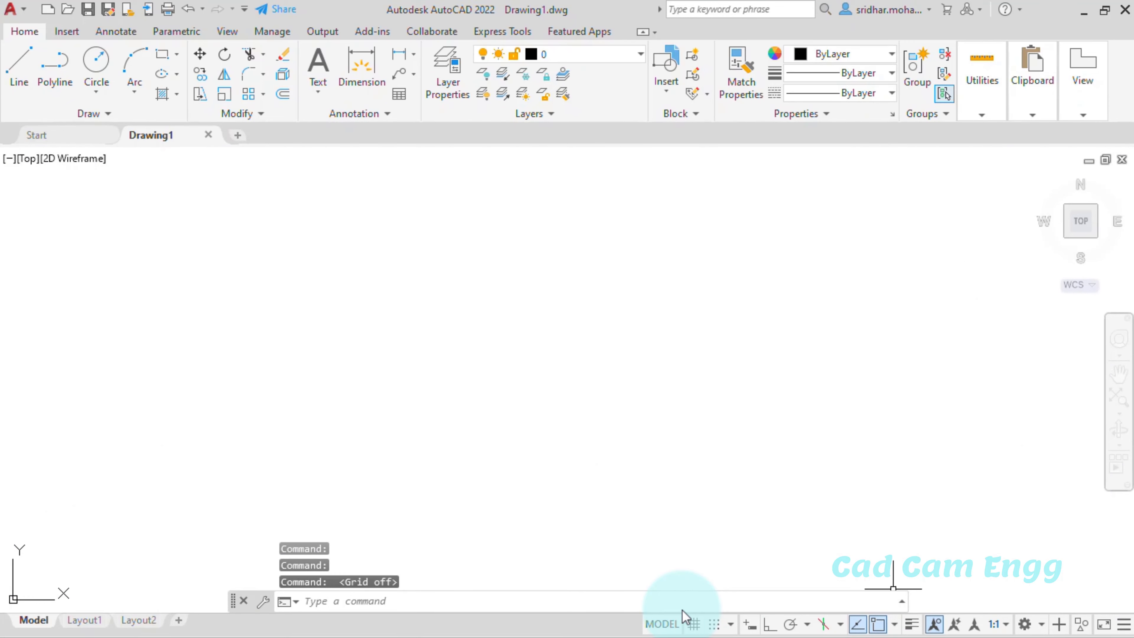
Review the drawing units and accept decimal lengths with an insertion scale of millimeters
type("units")
key("Return")
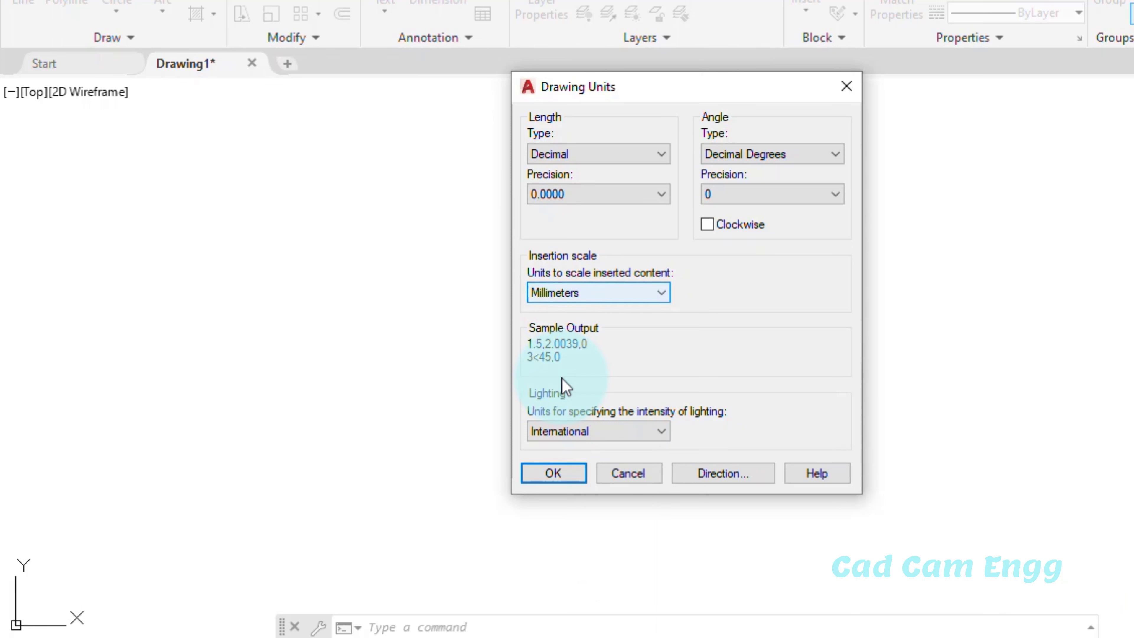
left_click(545, 474)
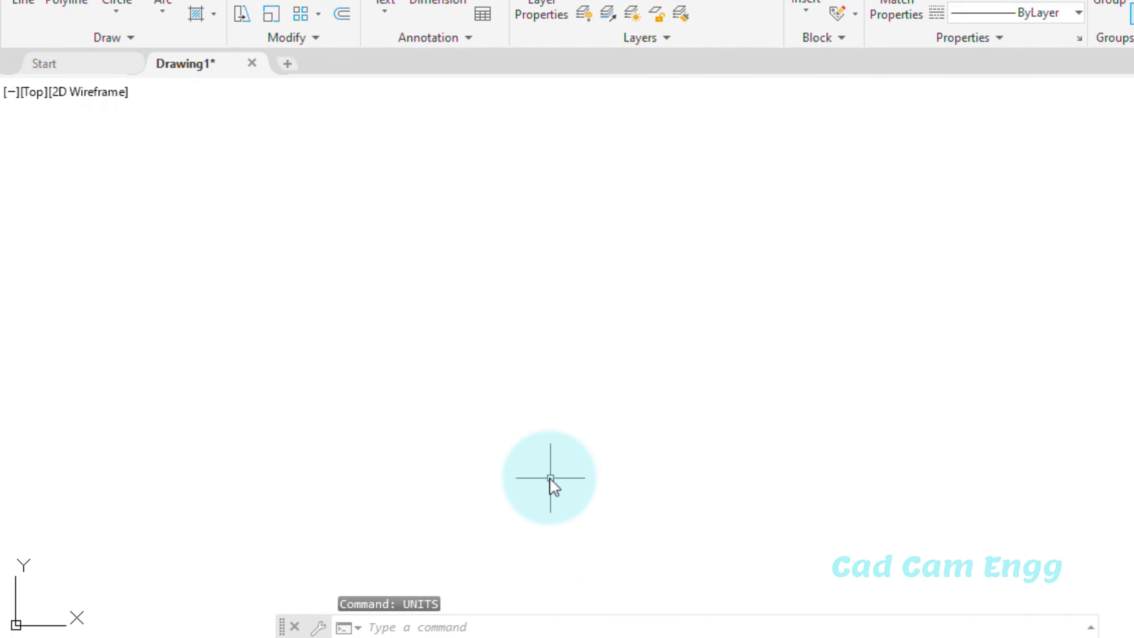
Set the model space limits from 0,0 to 210,297 and zoom to show the whole drawing area
type("li")
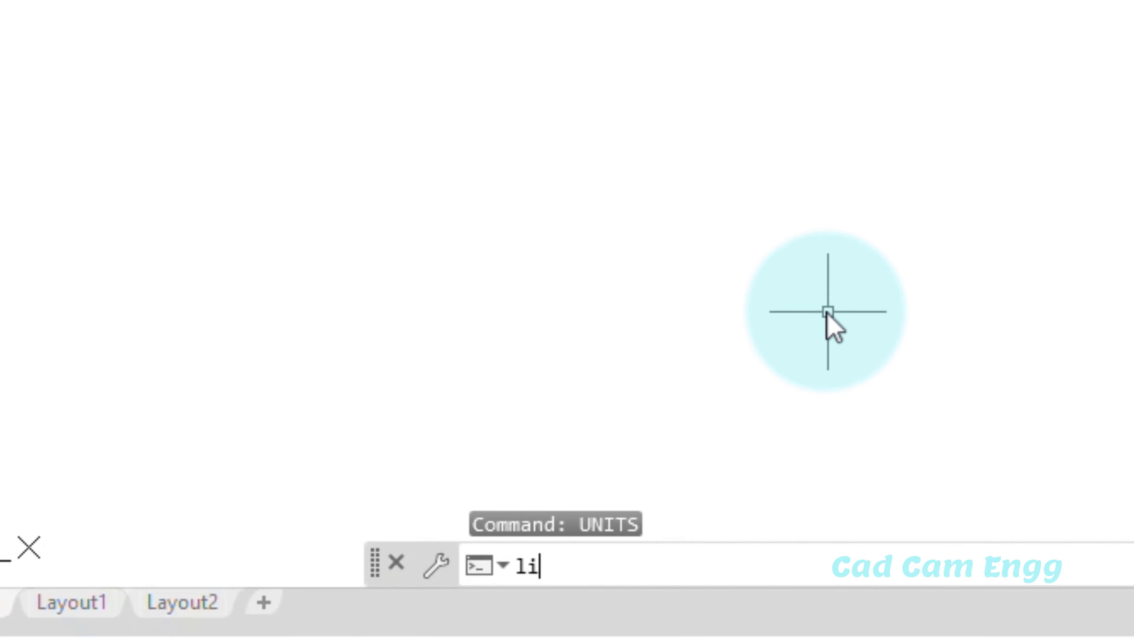
type("mita")
key("BackSpace")
type("s")
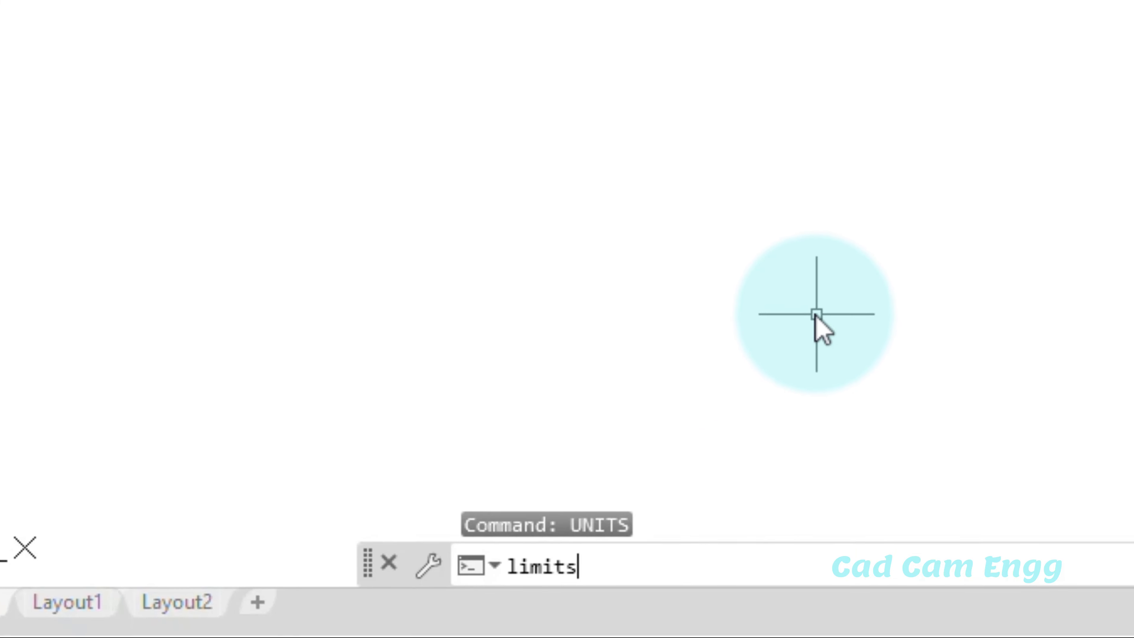
key("Return")
key("Return")
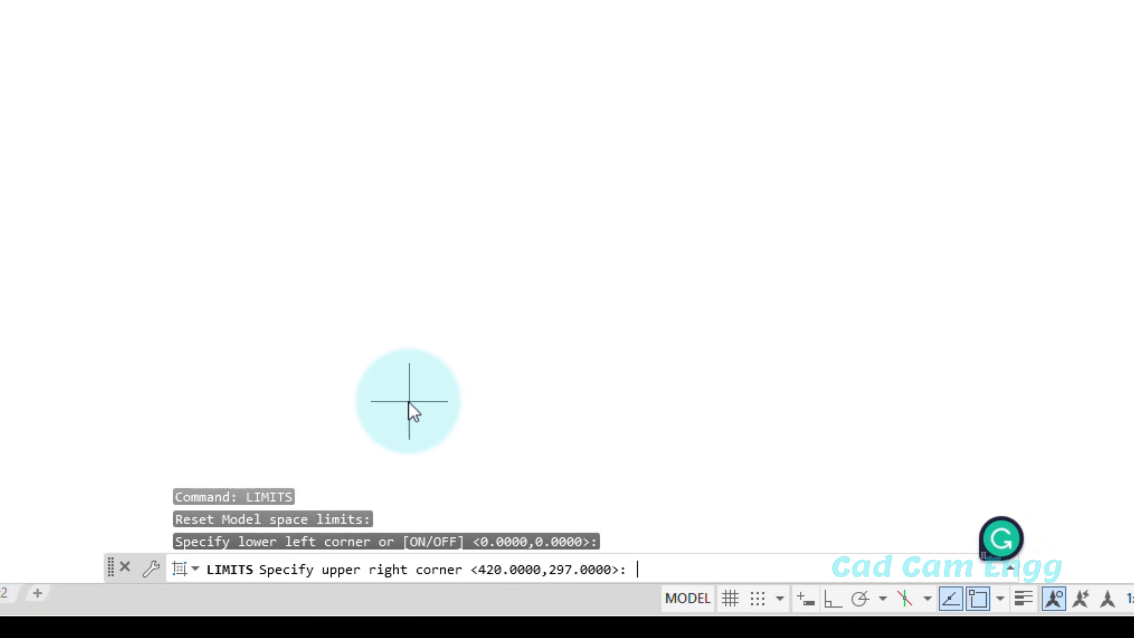
type("210,297")
key("Return")
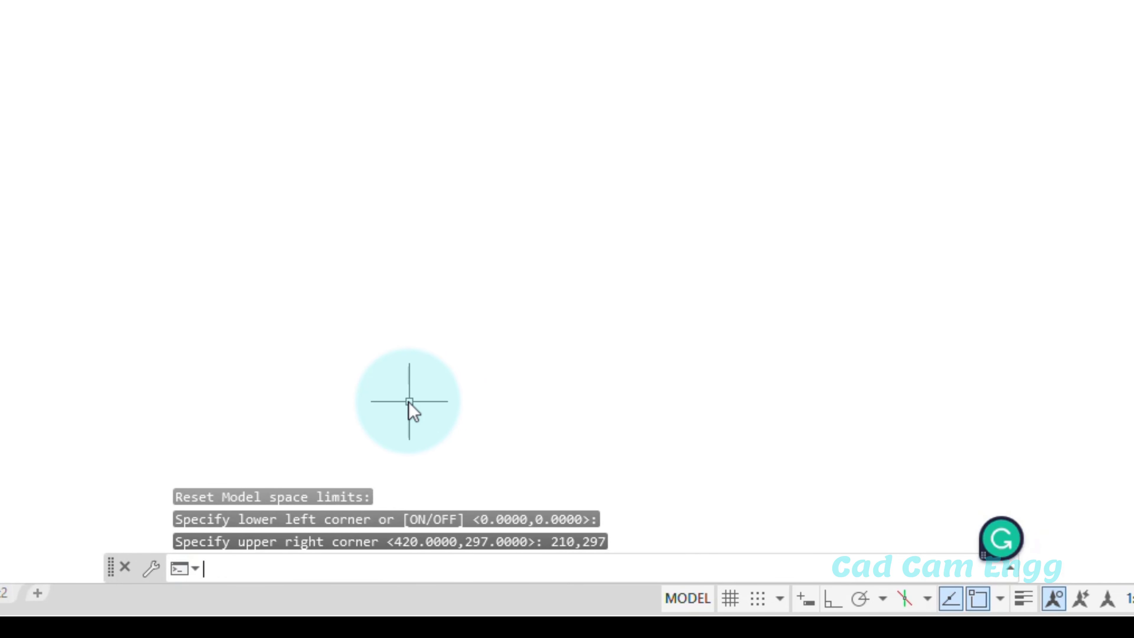
type("z")
key("Return")
type("a")
key("Return")
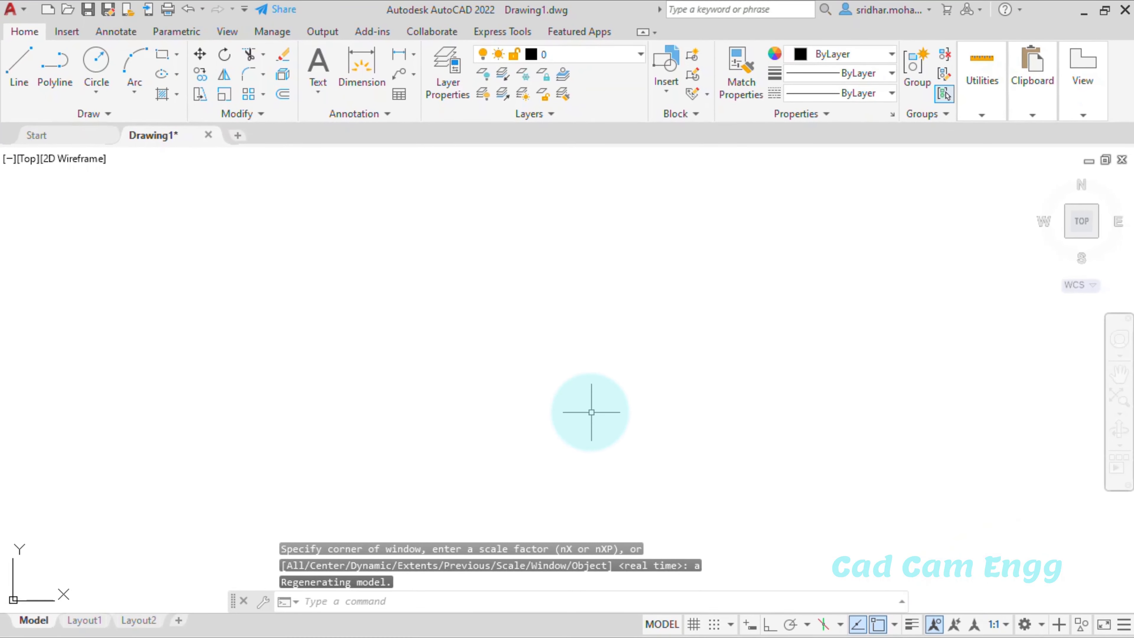
Paste the copied coordinate table image into the drawing and shrink it by its upper-left corner
key("ctrl+v")
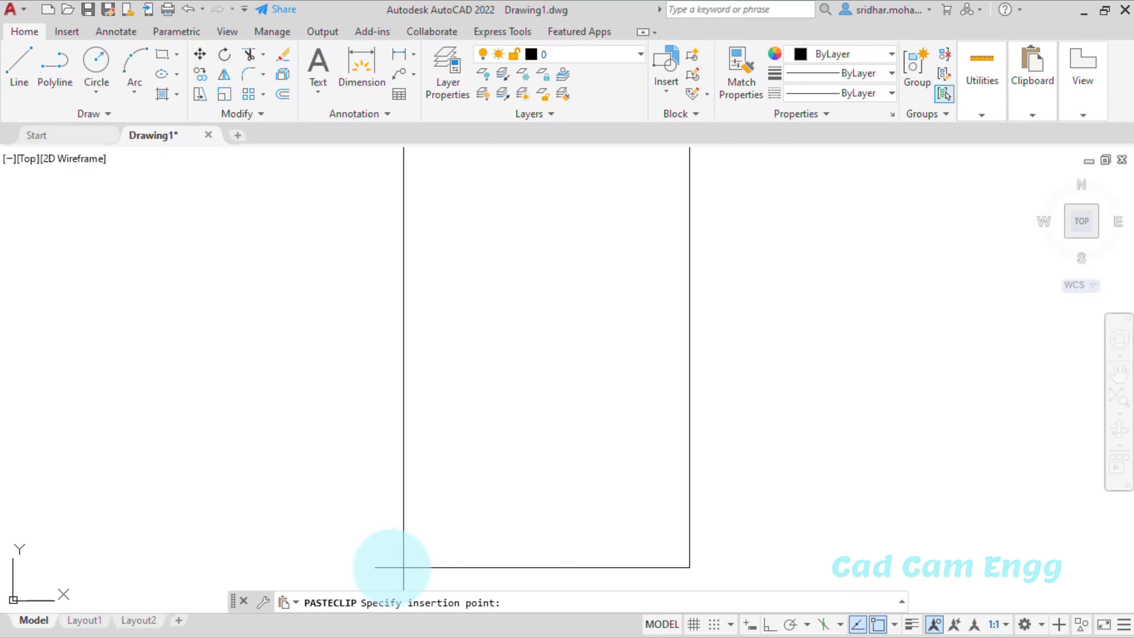
left_click(694, 588)
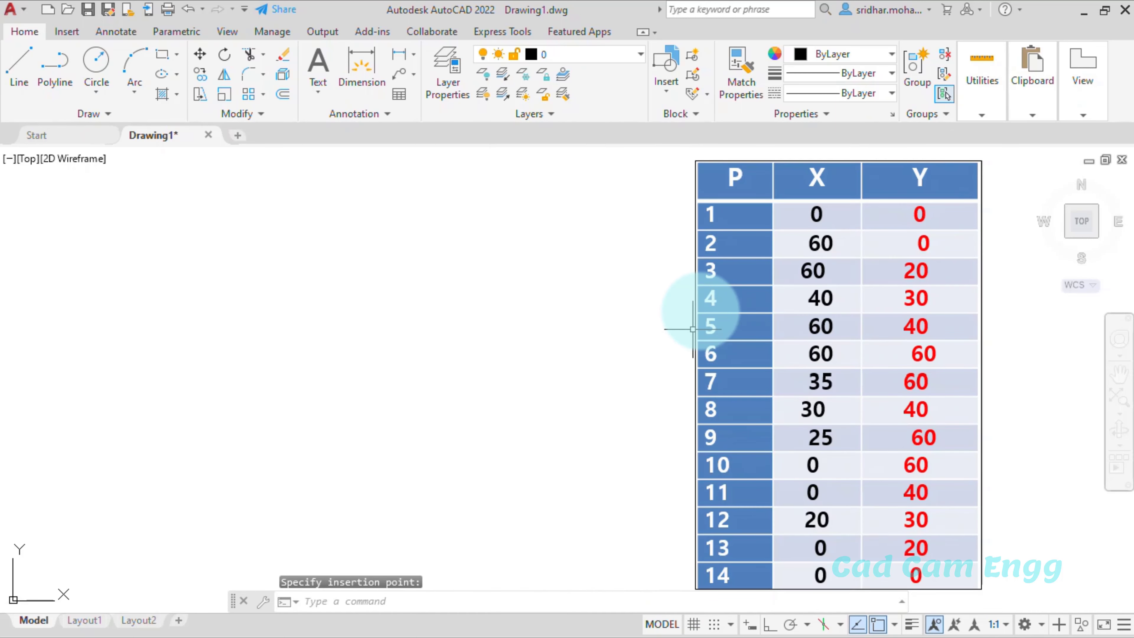
left_click(695, 309)
left_click(694, 160)
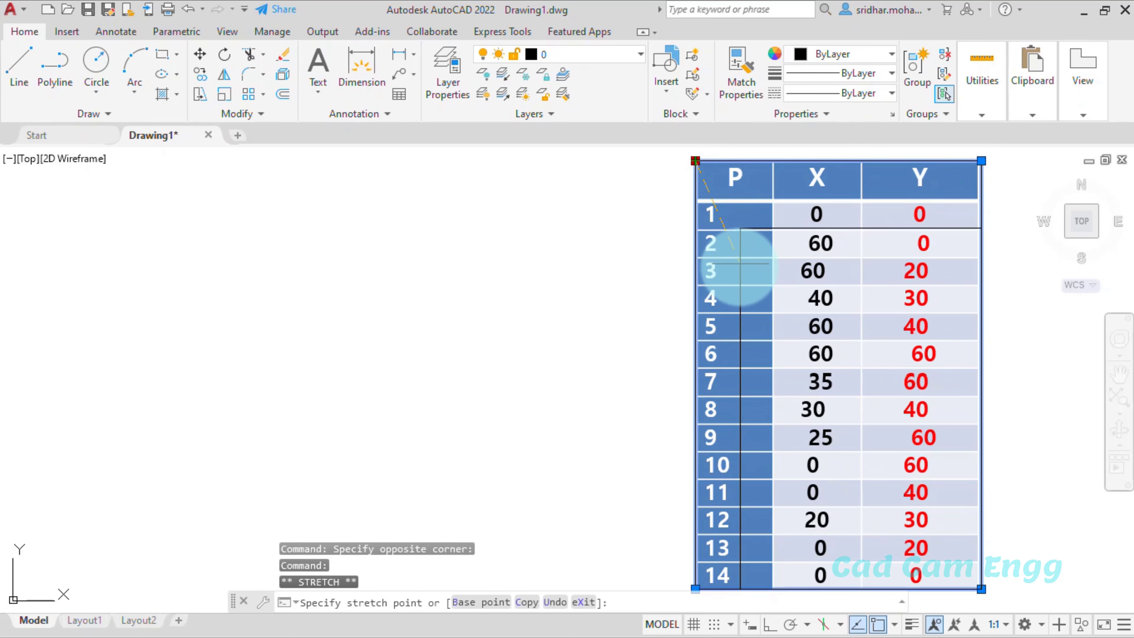
left_click(829, 390)
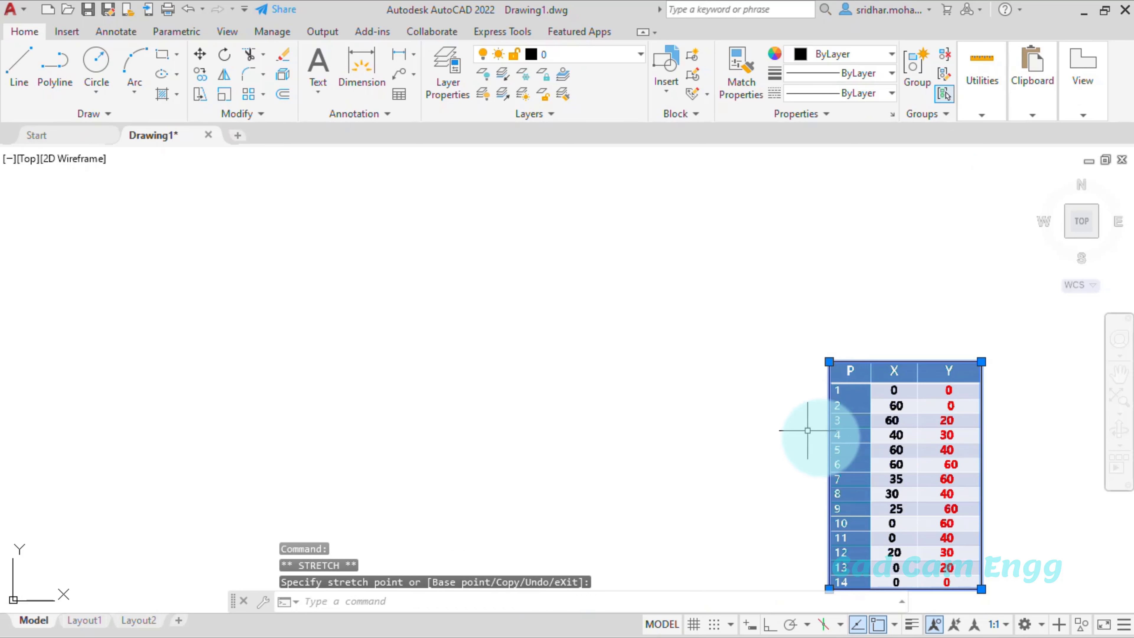
left_click(772, 330)
left_click(709, 394)
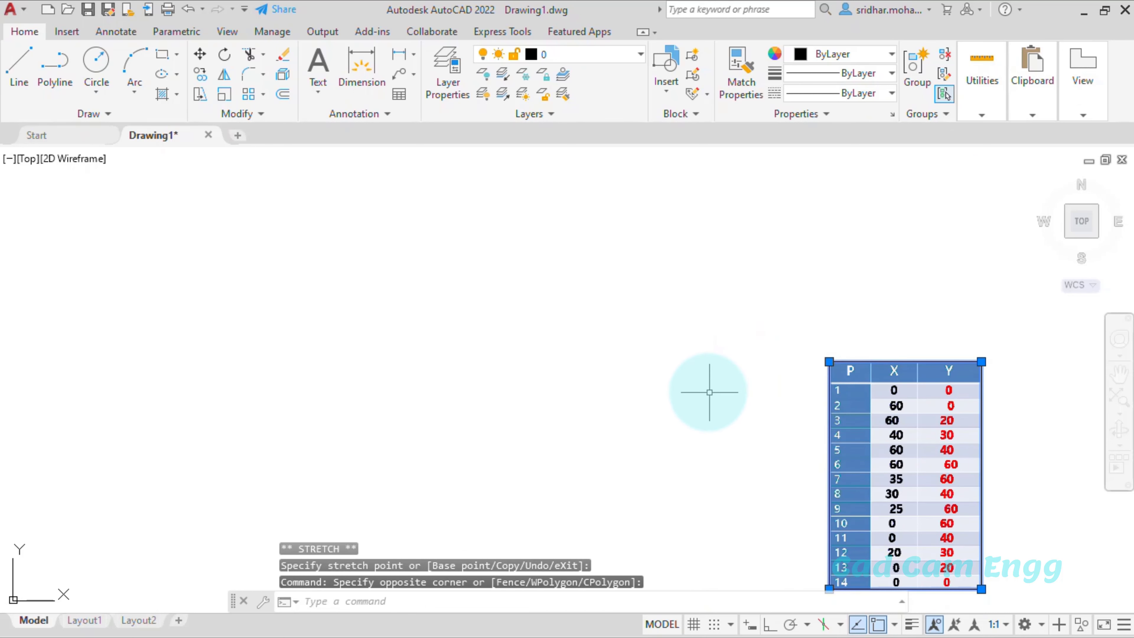
key("Escape")
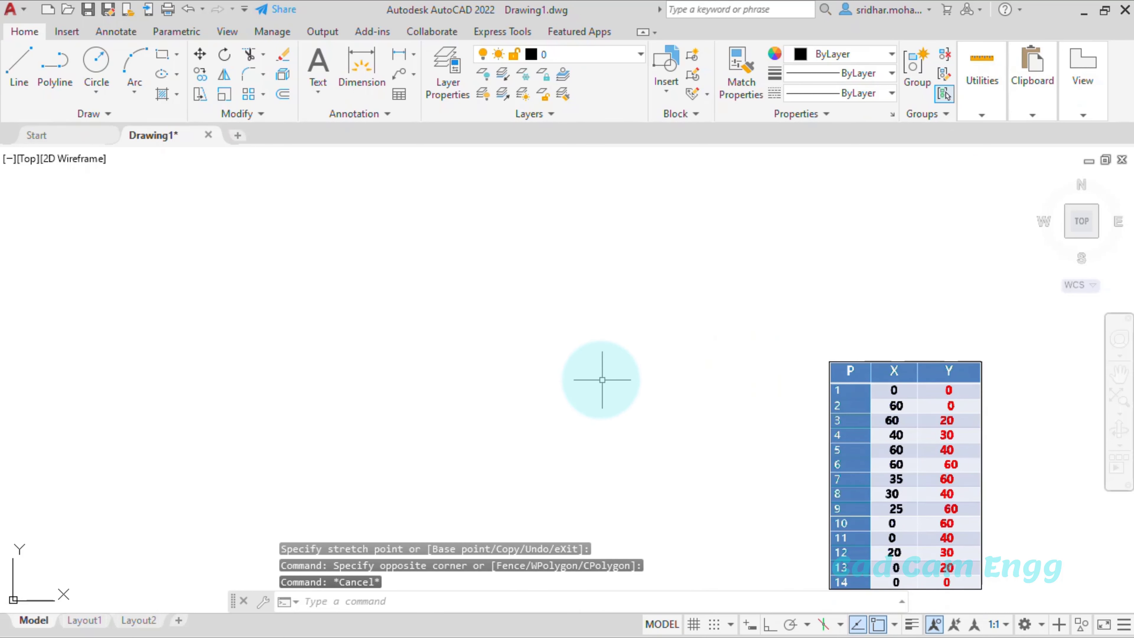
Draw the first outline segments with Line from 0,0 to 60,0 and up to 60,20
type("l")
key("Return")
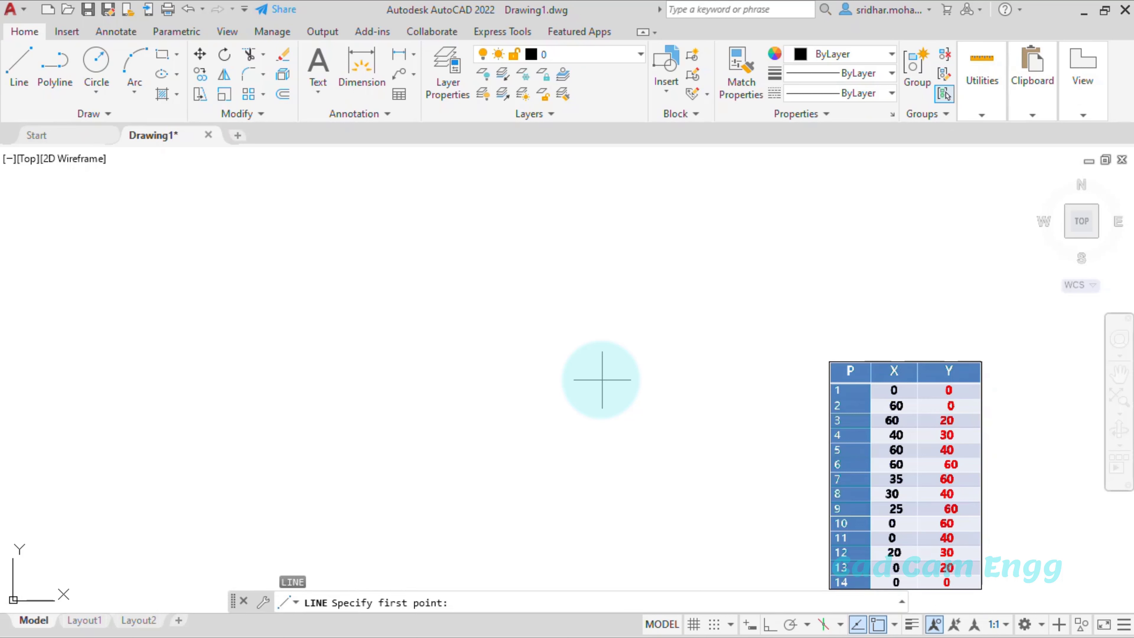
type("0,0")
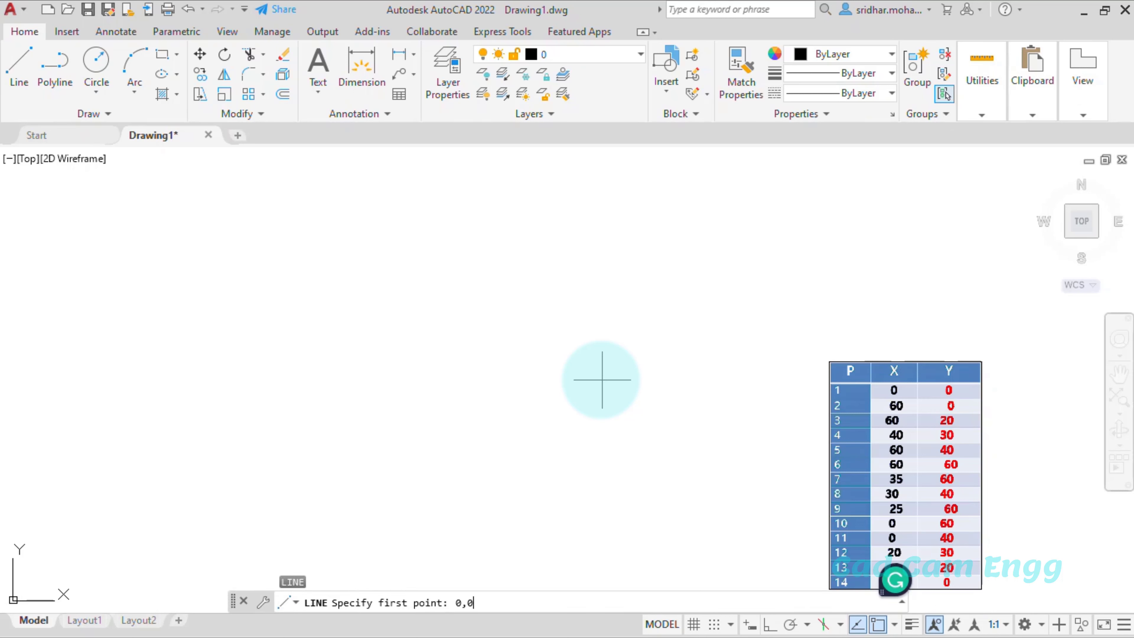
key("Return")
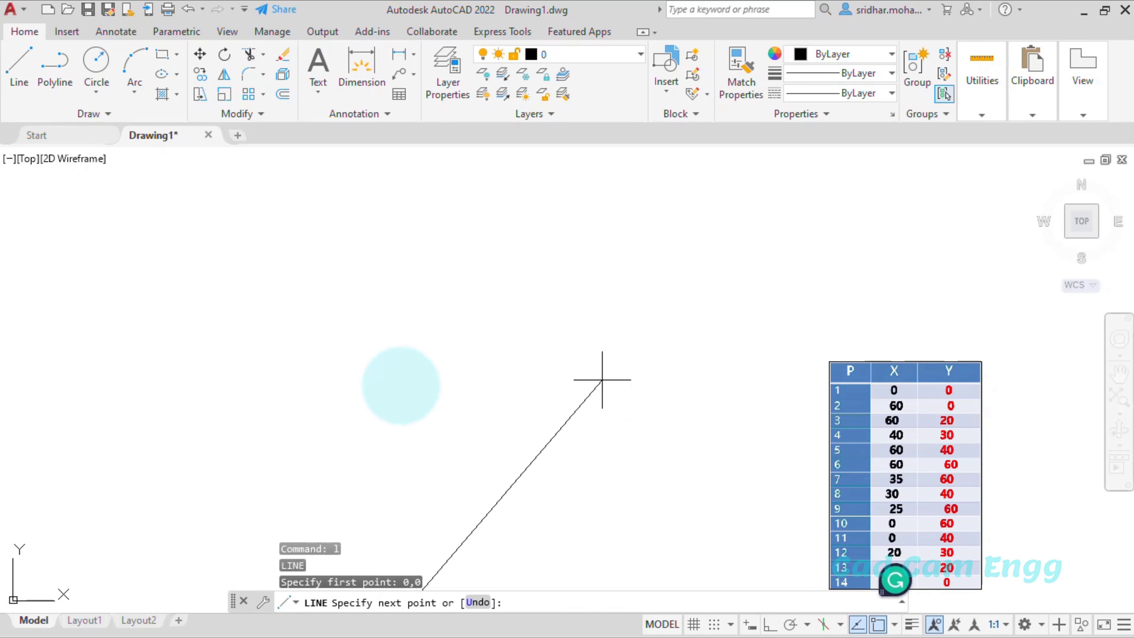
scroll(386, 343, "down", 2)
scroll(578, 449, "up", 2)
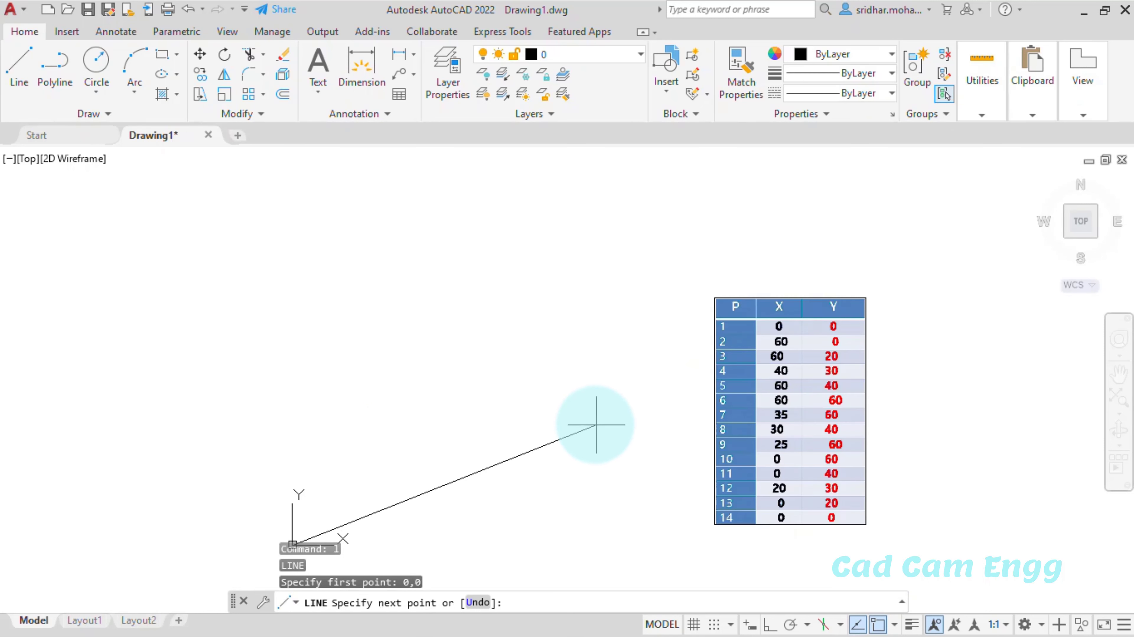
type("0,")
key("Return")
type("60,")
scroll(491, 396, "down", 2)
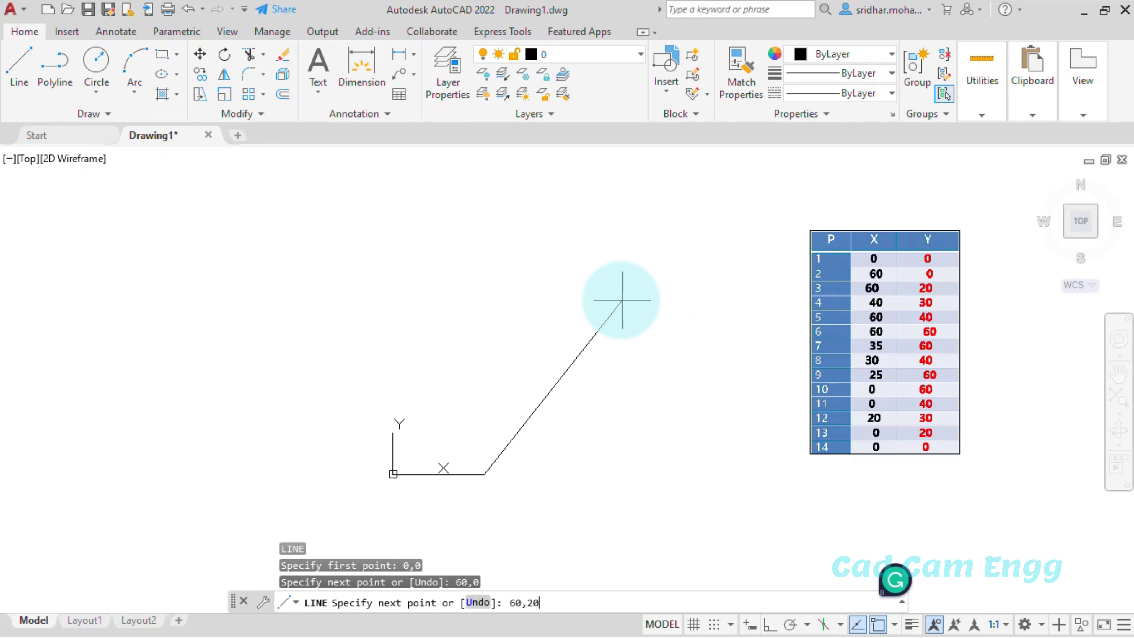
key("Return")
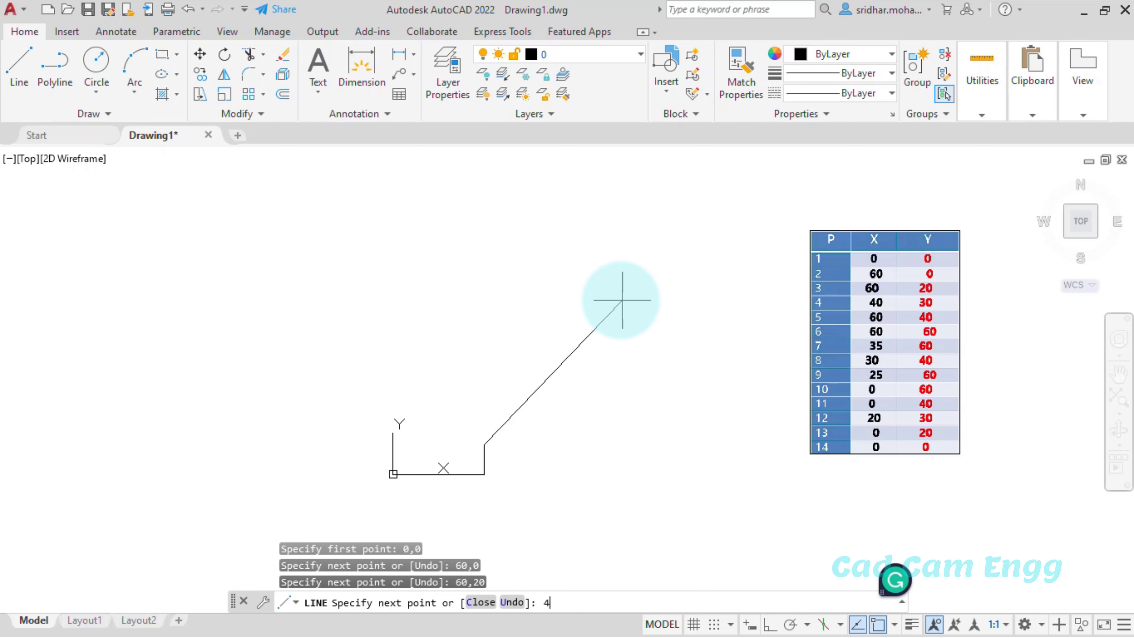
Continue the outline through 40,30 and 60,40 to 60,60, and end the Line command there
type("40,30")
key("Return")
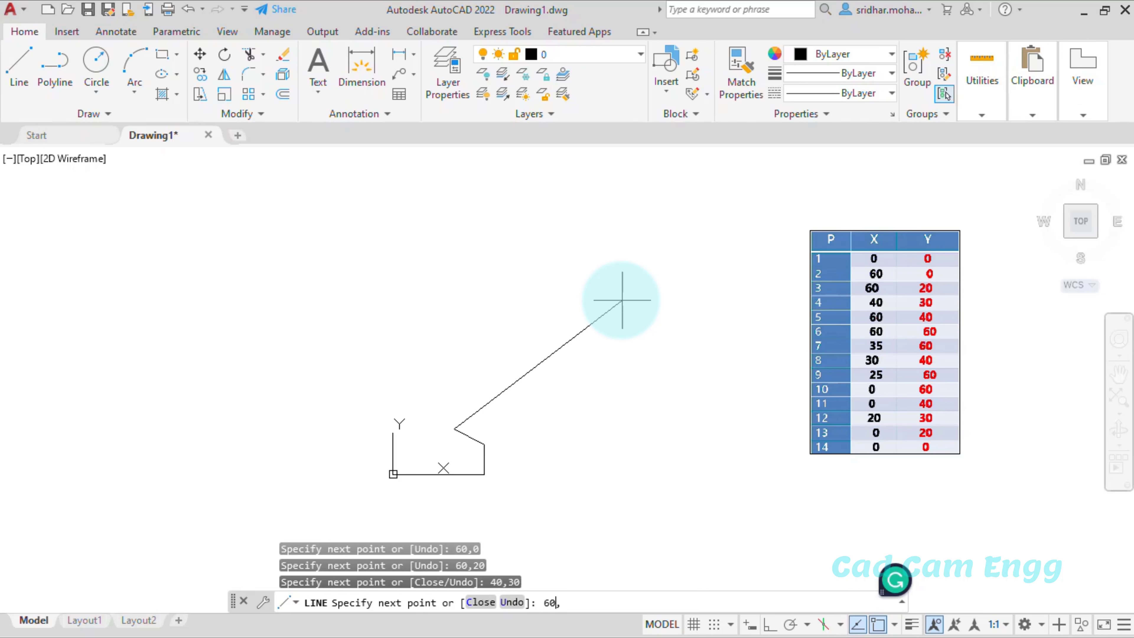
type("40")
key("Return")
type("60,")
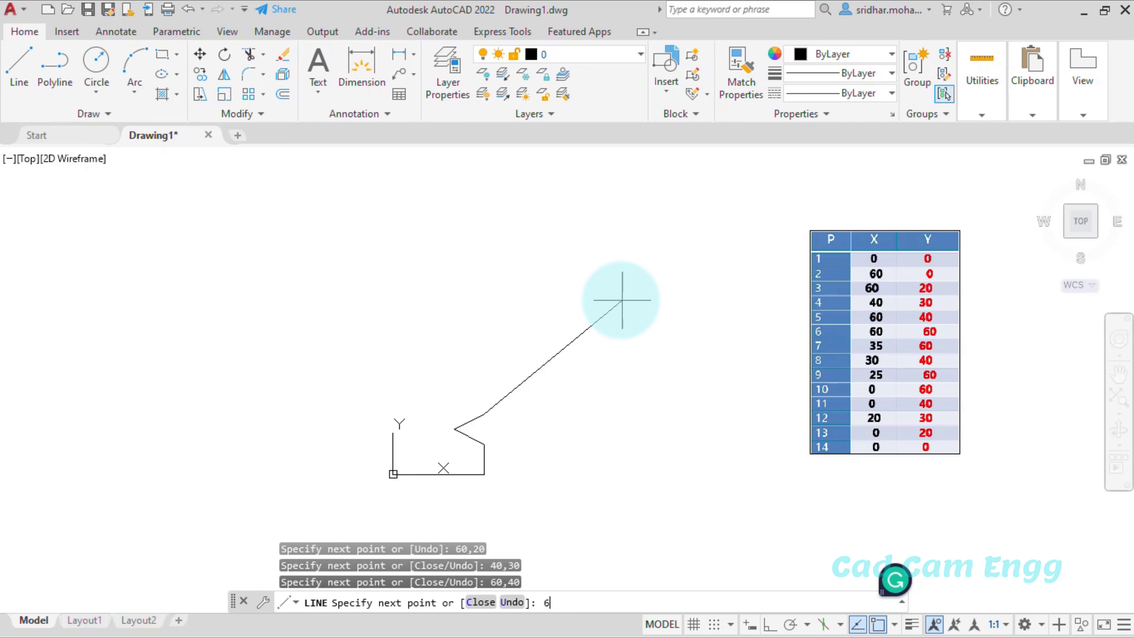
type("60,60")
key("Return")
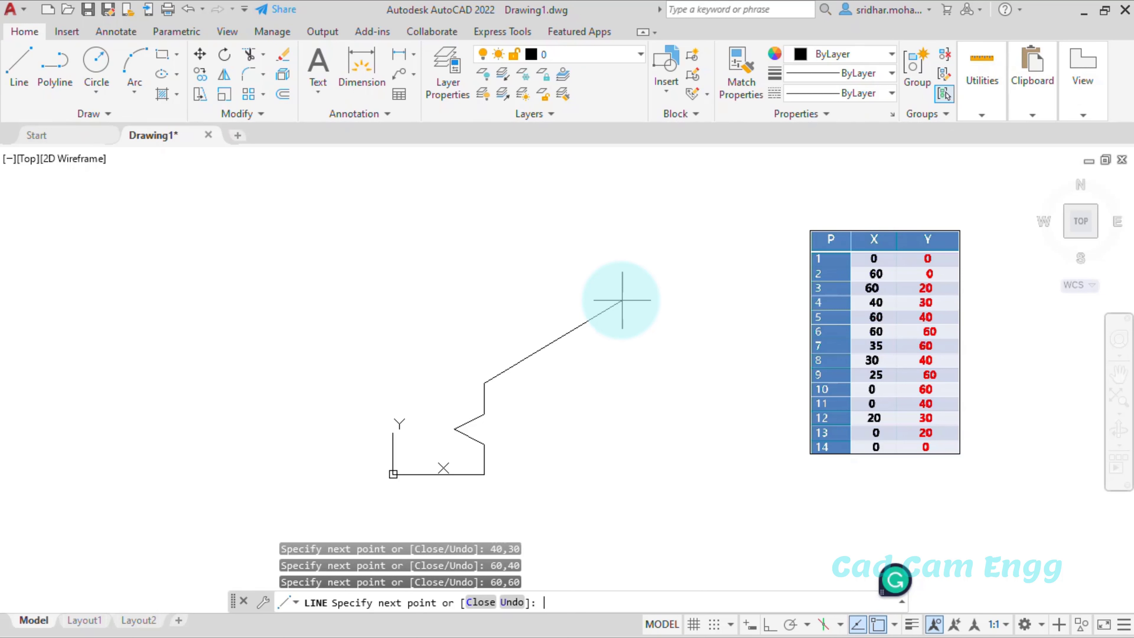
scroll(393, 458, "up", 2)
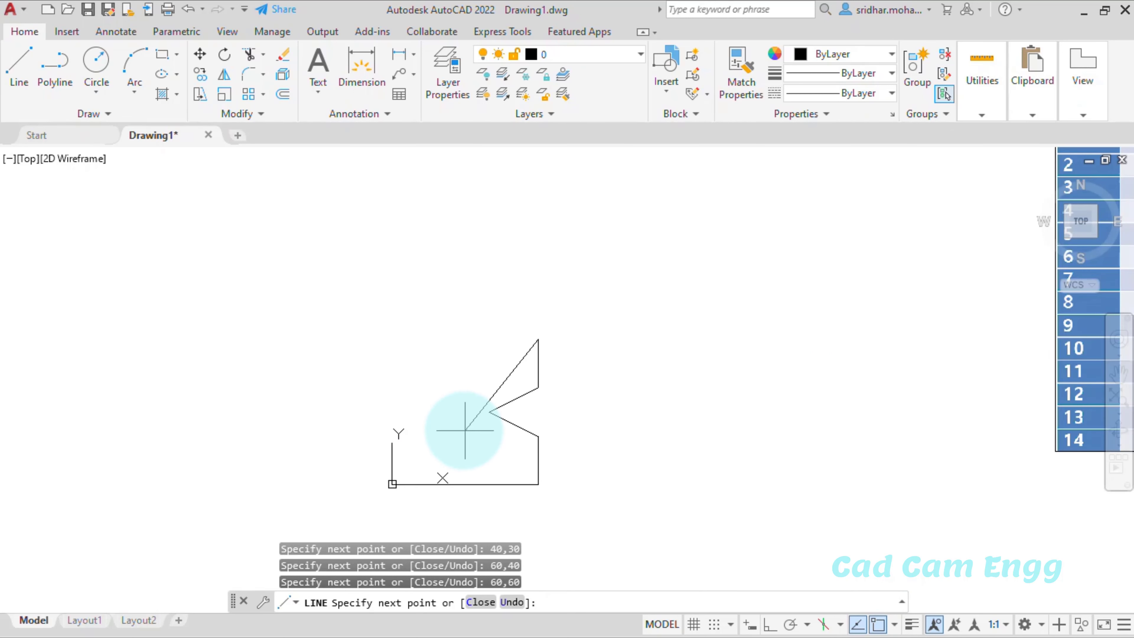
scroll(466, 430, "down", 2)
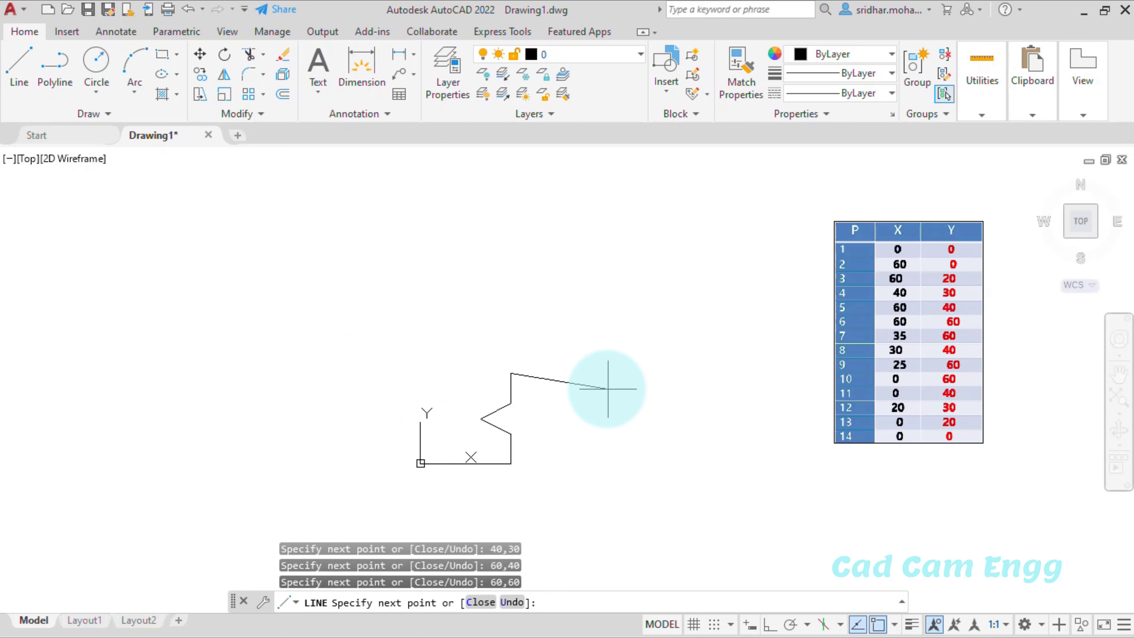
key("Escape")
Move the coordinate table image by its upper-left corner to just beside the partly drawn outline
left_click_drag(827, 209, 987, 509)
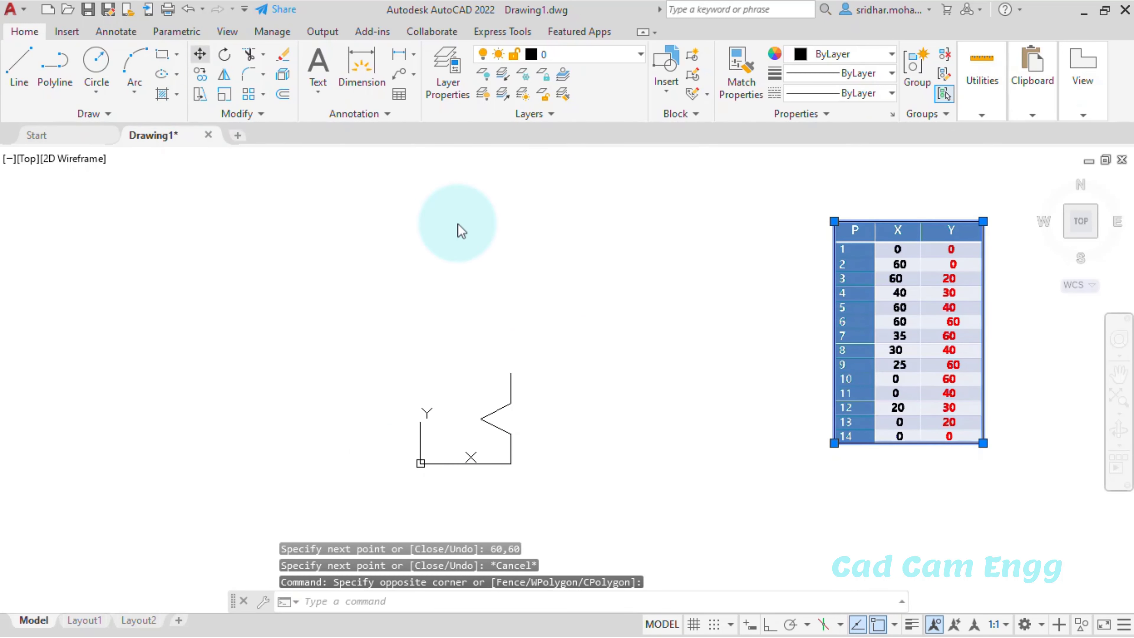
type("m")
key("Return")
left_click(834, 221)
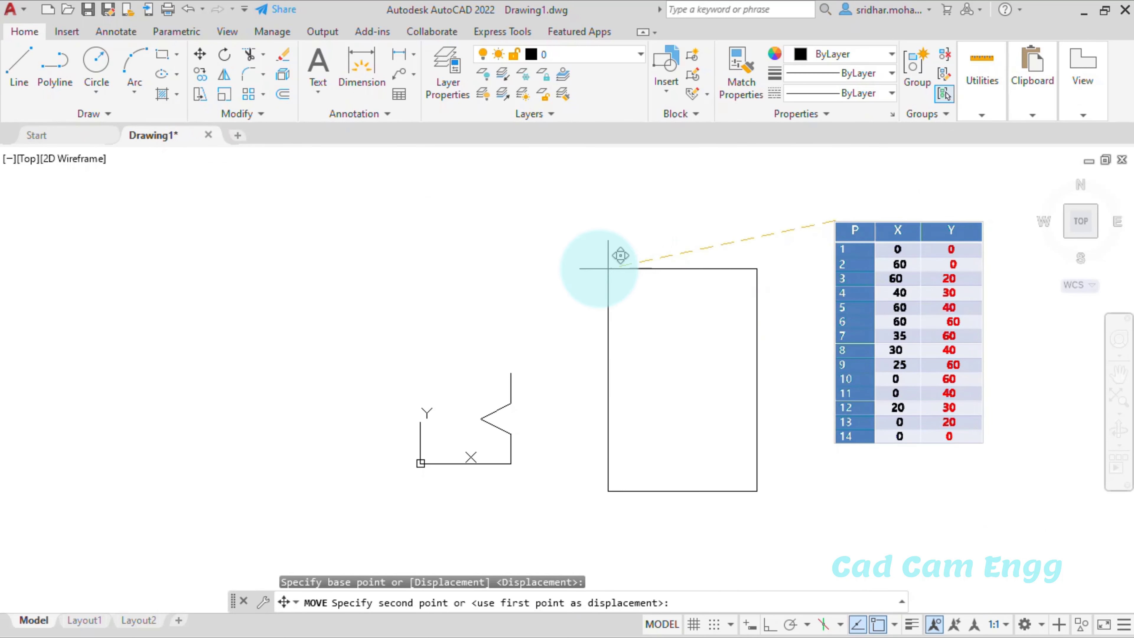
left_click(554, 274)
key("Escape")
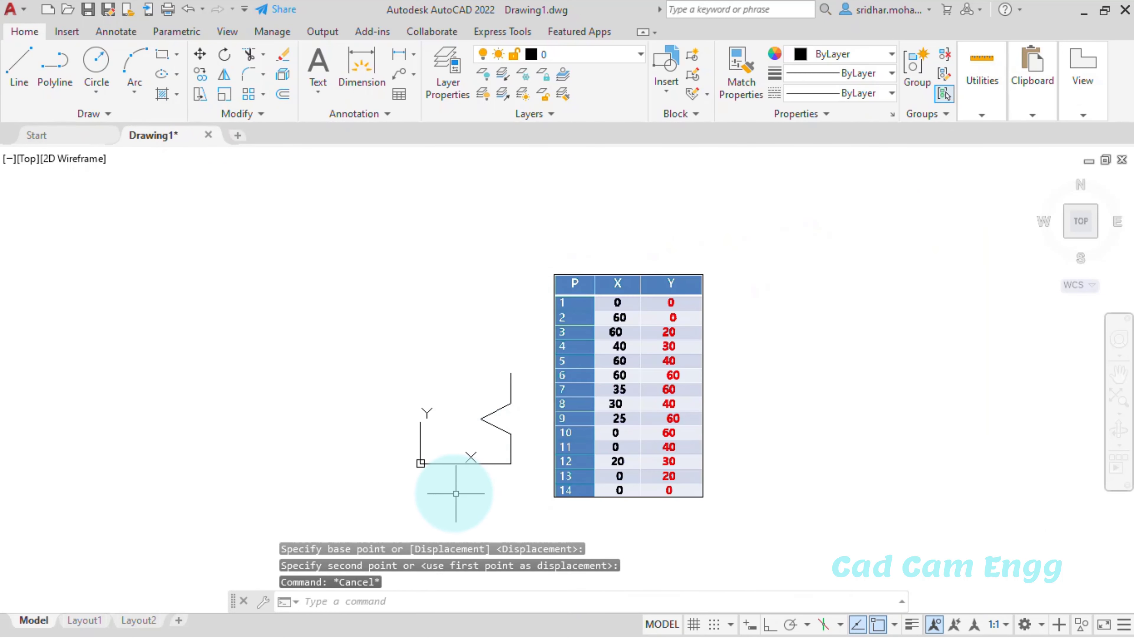
Resume the line from the outline's last endpoint and draw segments to 35,60 and 30,40
scroll(471, 446, "up", 3)
scroll(580, 340, "down", 3)
scroll(509, 300, "up", 2)
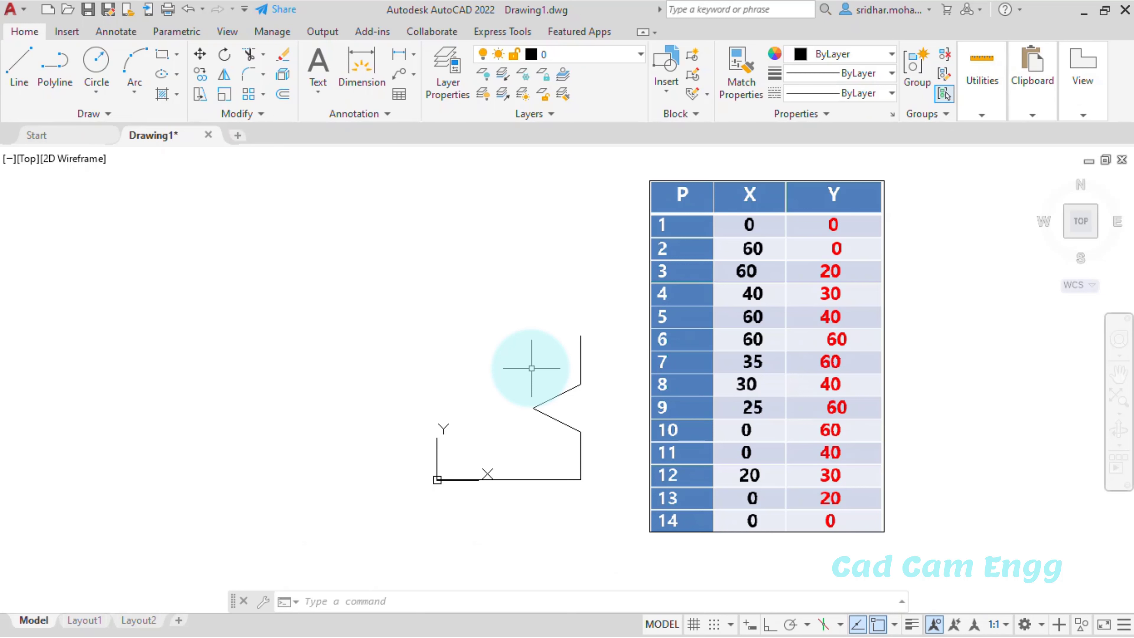
type("1")
key("Return")
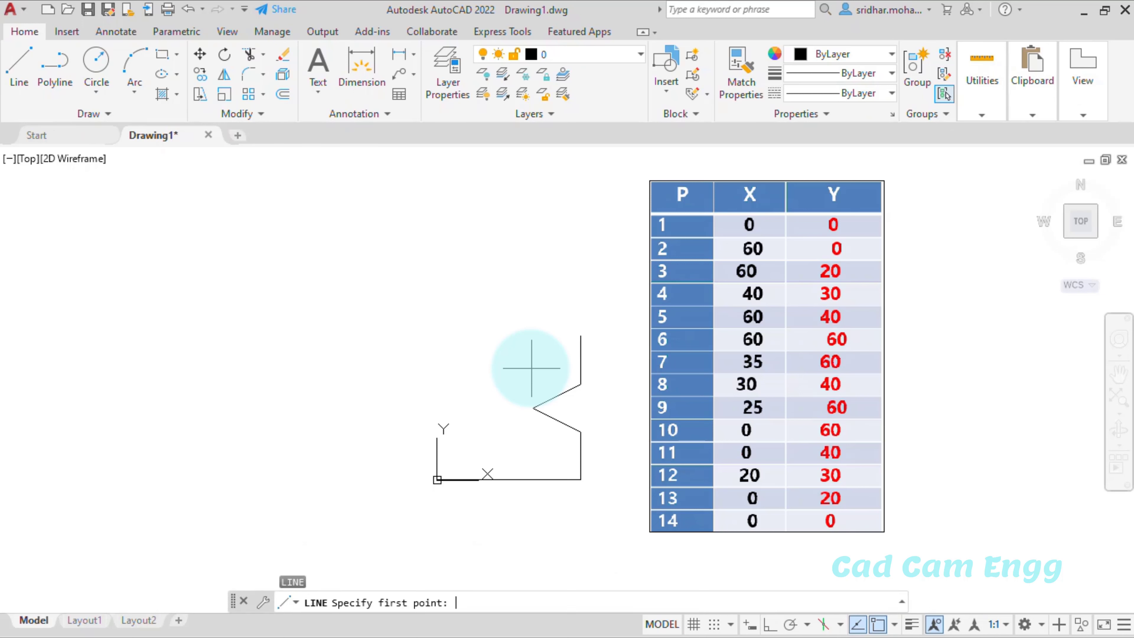
key("Return")
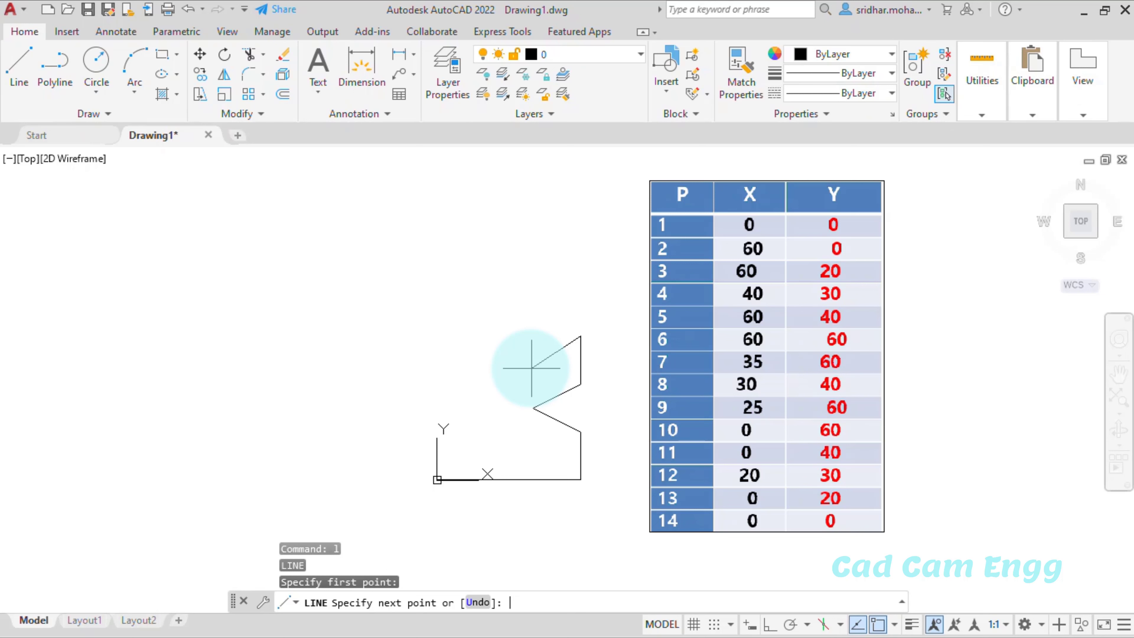
type("5,60")
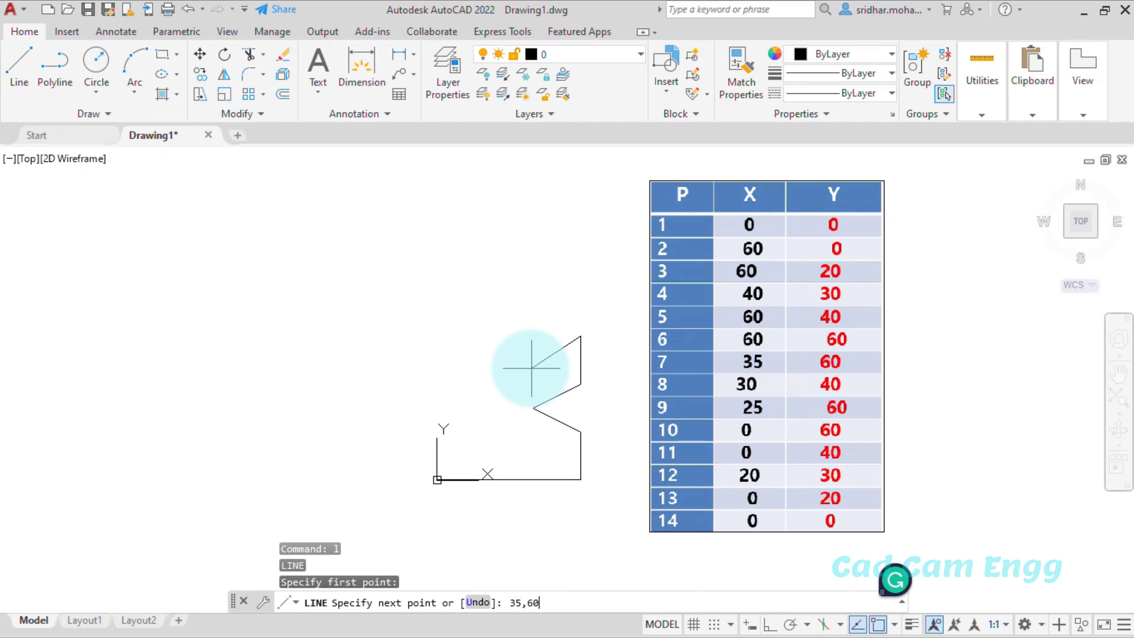
key("Return")
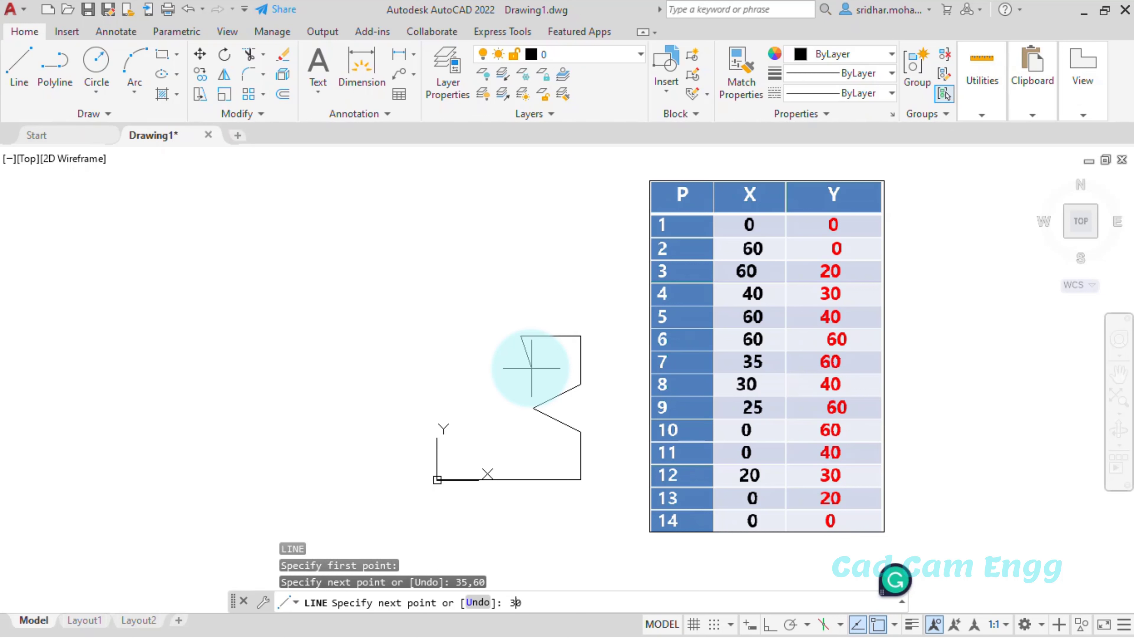
type("30,40")
key("Return")
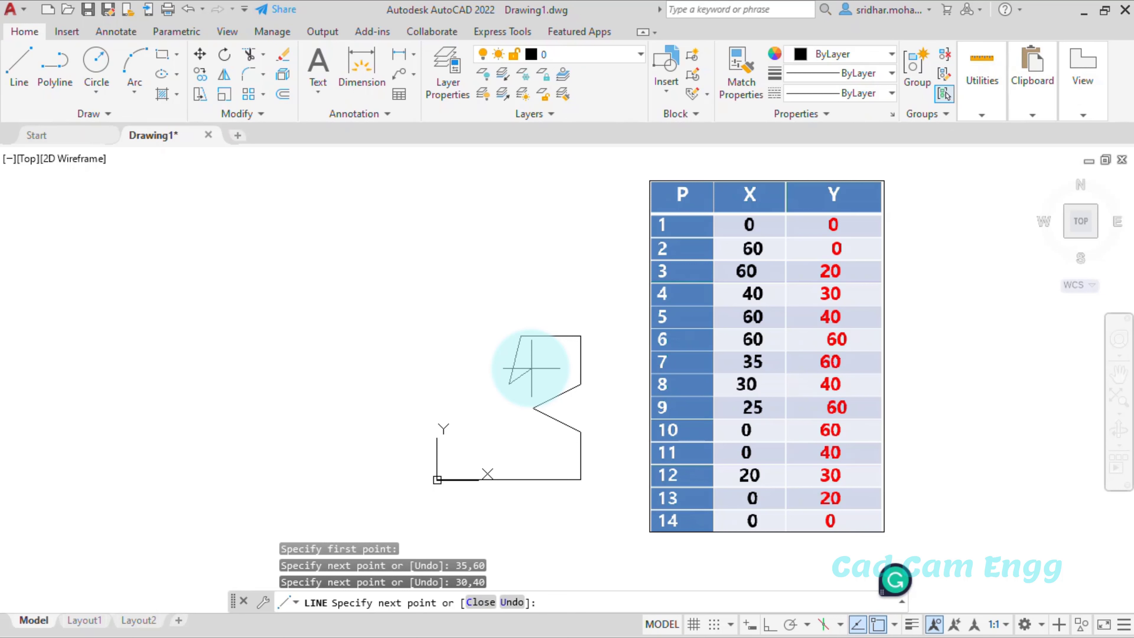
Continue the outline with Line through 25,60 and 0,60 to 0,40
type("25,60")
key("Return")
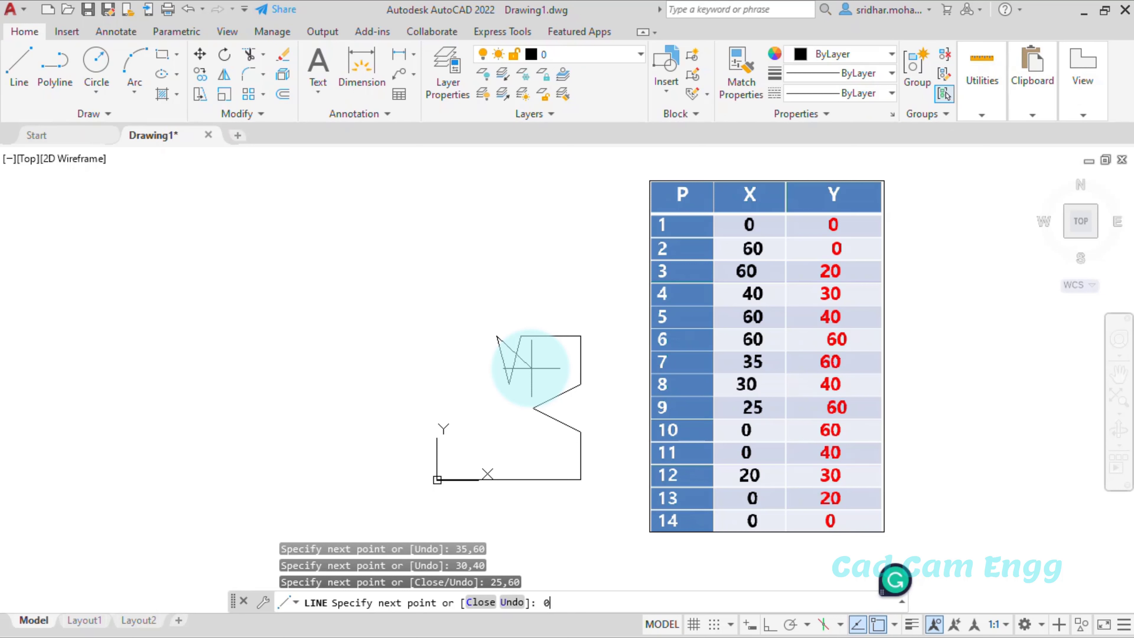
type("0,60")
key("Return")
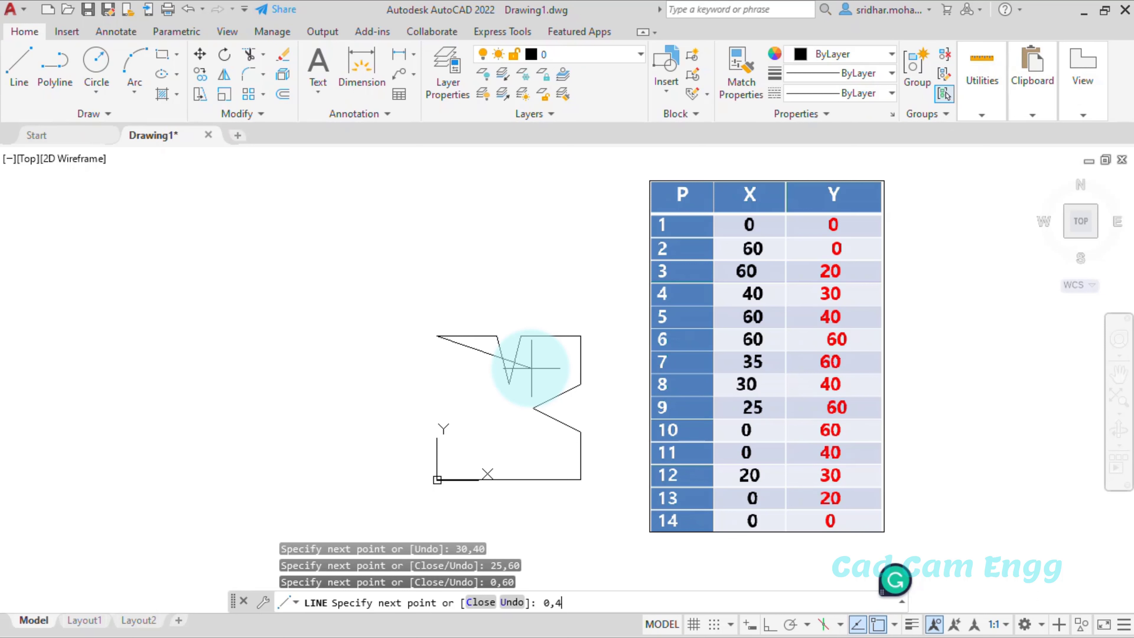
key("Return")
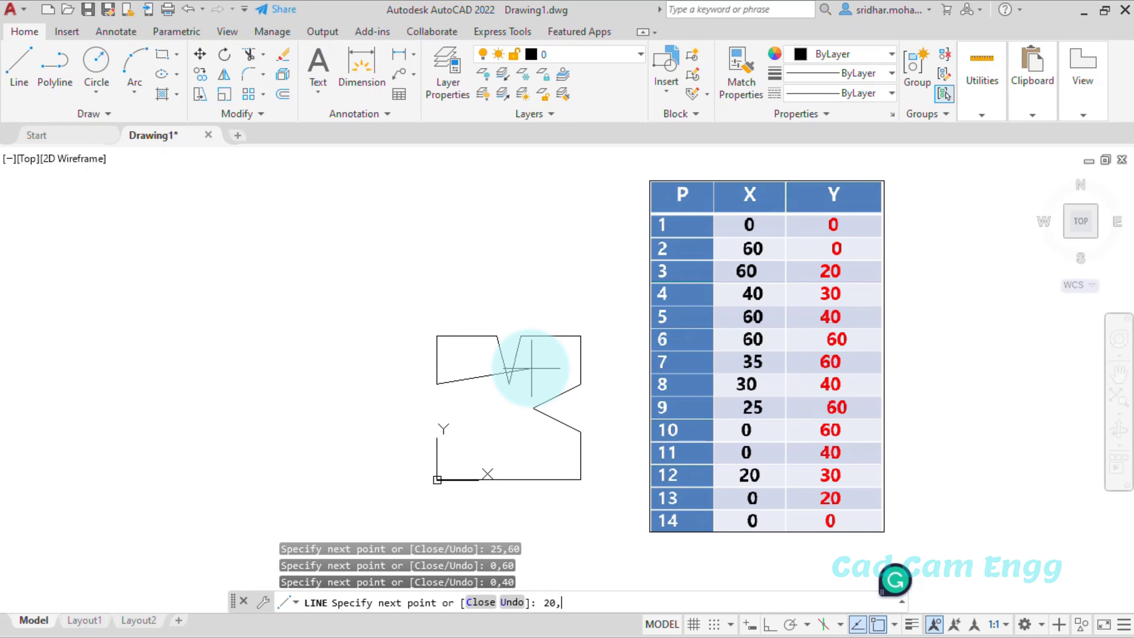
Draw the remaining outline segments through 20,30 and 0,20 back to 0,0, and end the Line command
type("20,30")
key("Return")
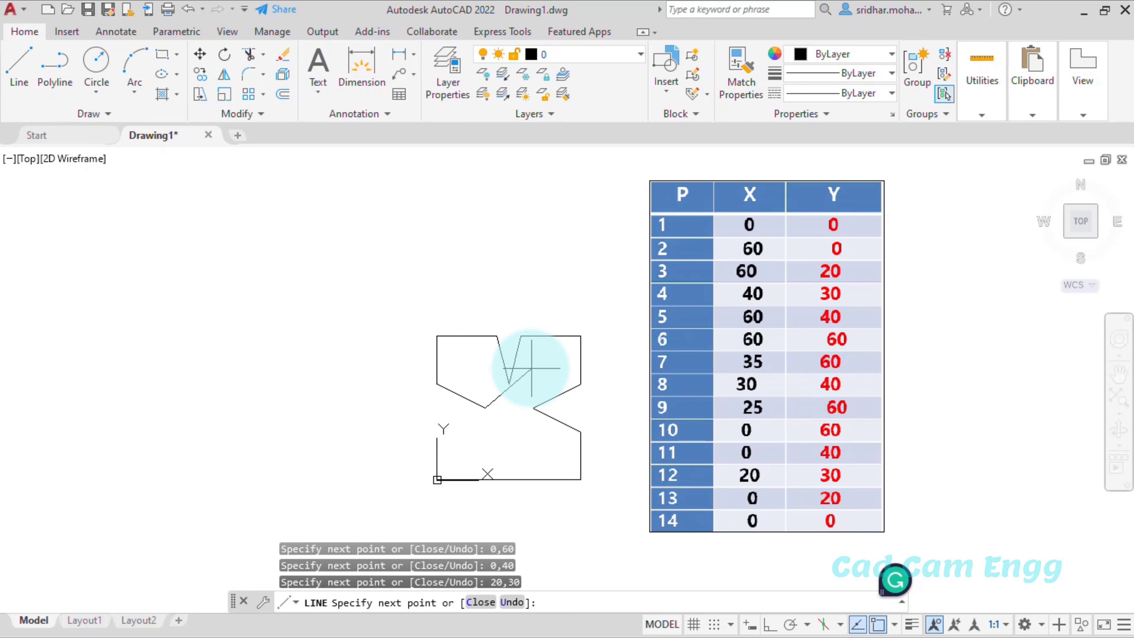
type("0,20")
key("Return")
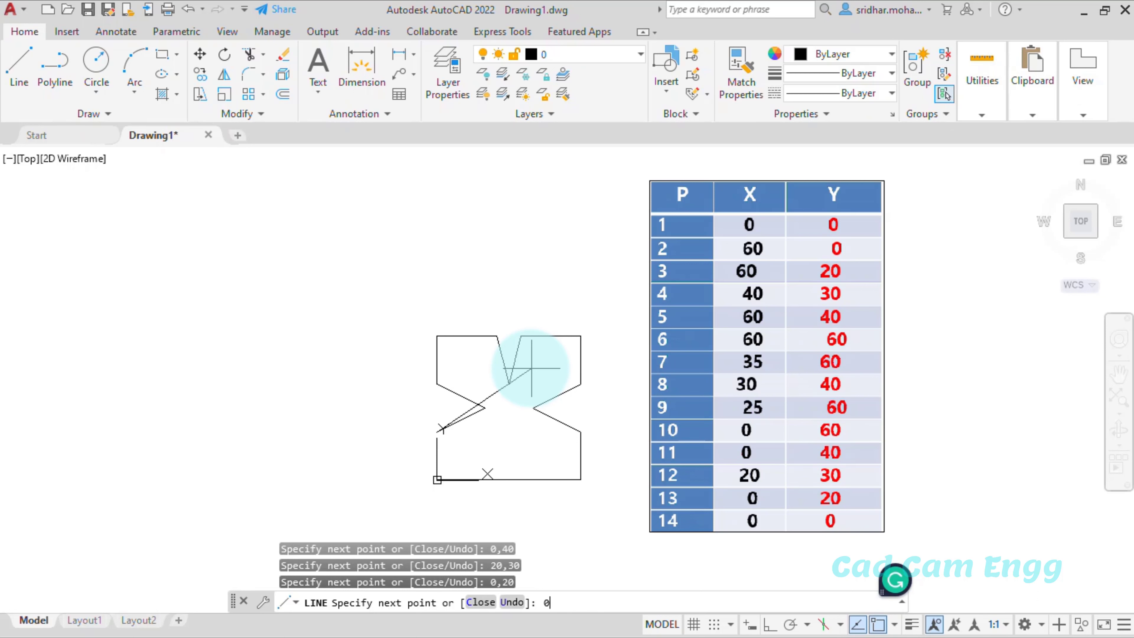
type("0")
key("Return")
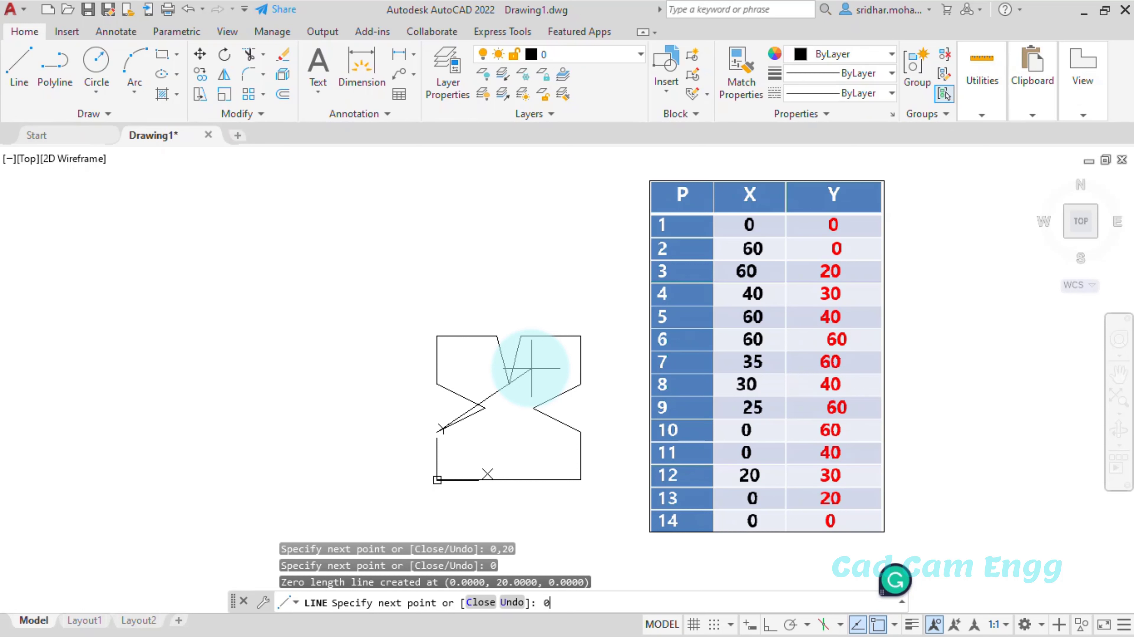
type("0,0")
key("Return")
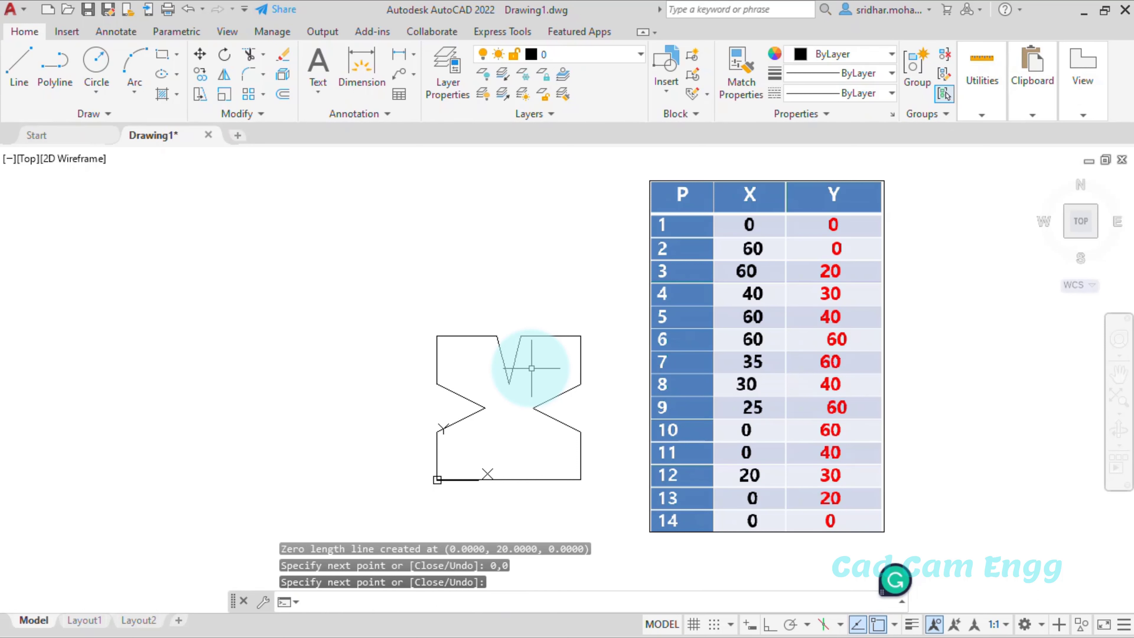
Set the lineweight of all the outline's lines to 0.50 mm and turn on lineweight display
scroll(483, 509, "up", 2)
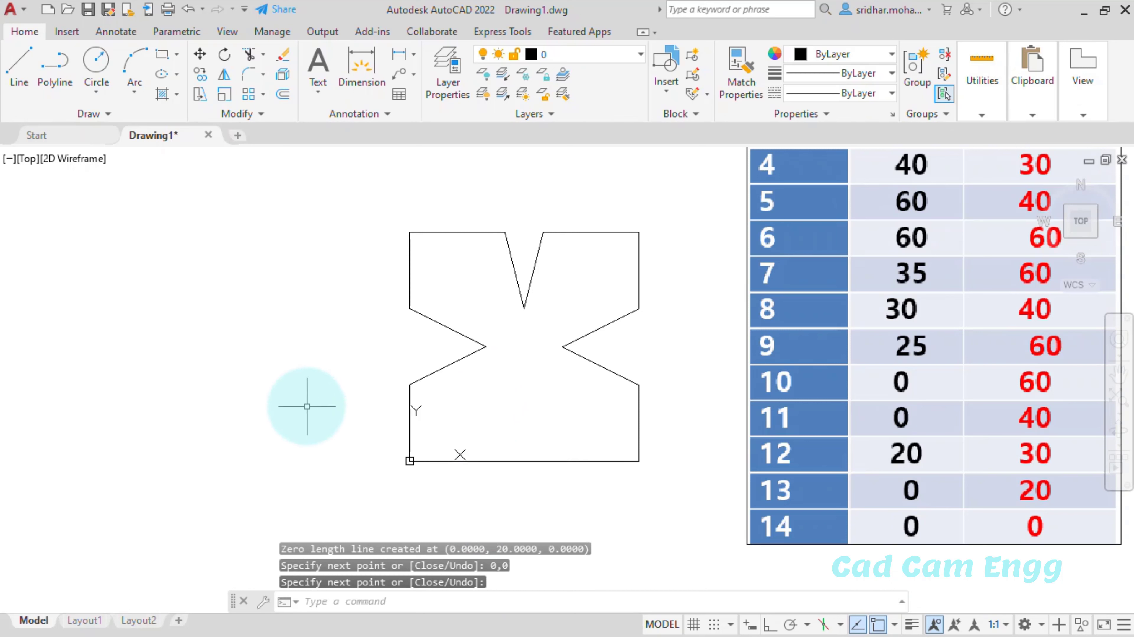
left_click(341, 175)
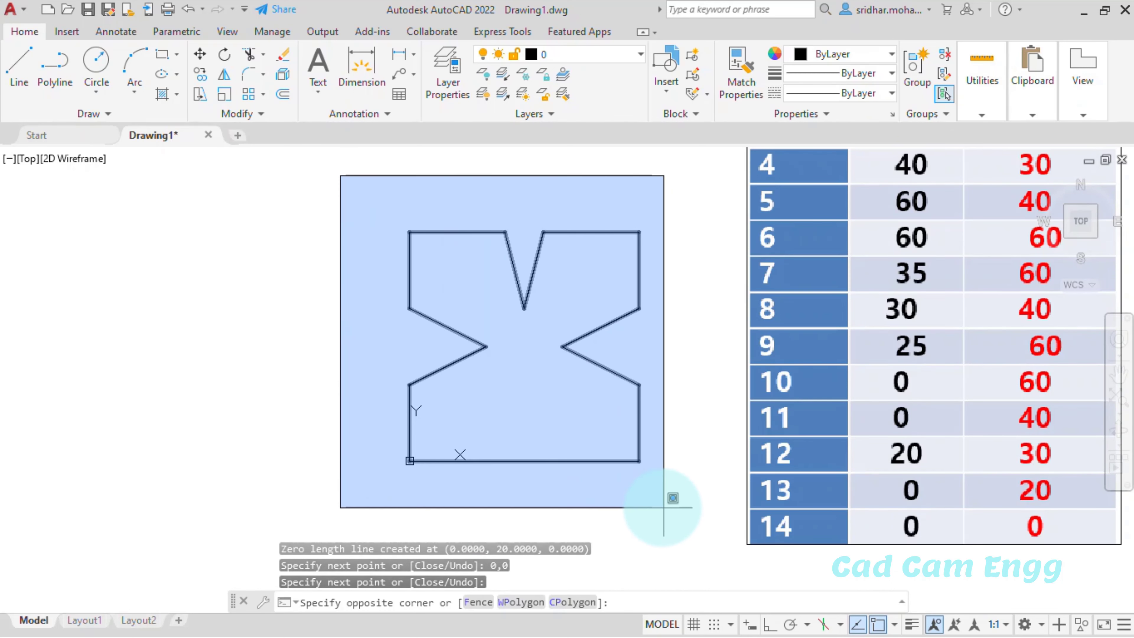
left_click(663, 508)
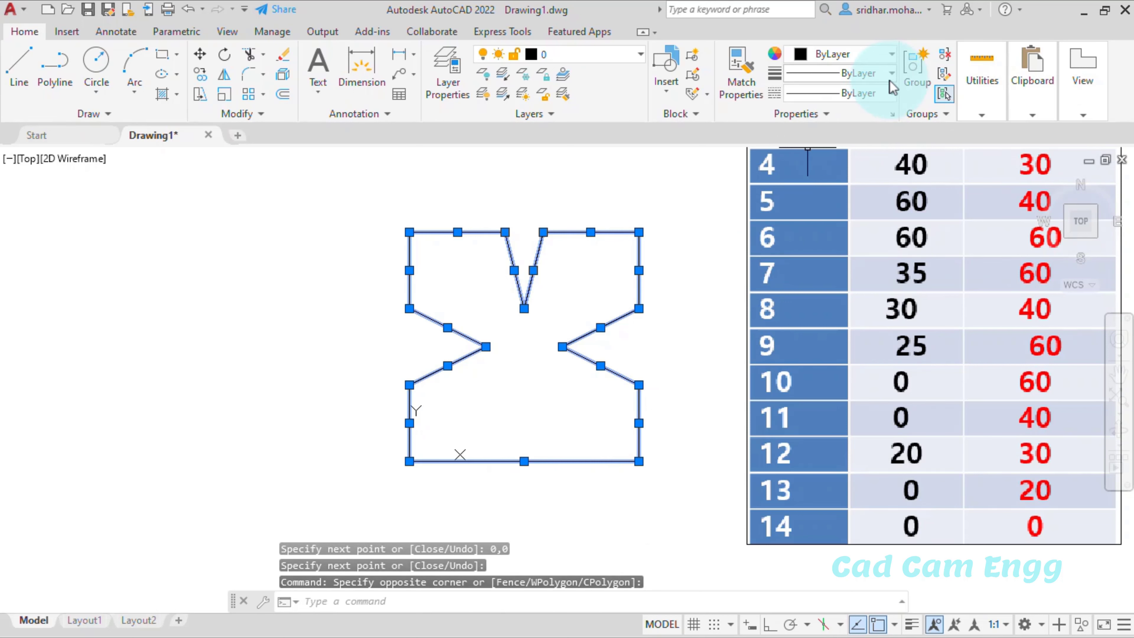
left_click(891, 92)
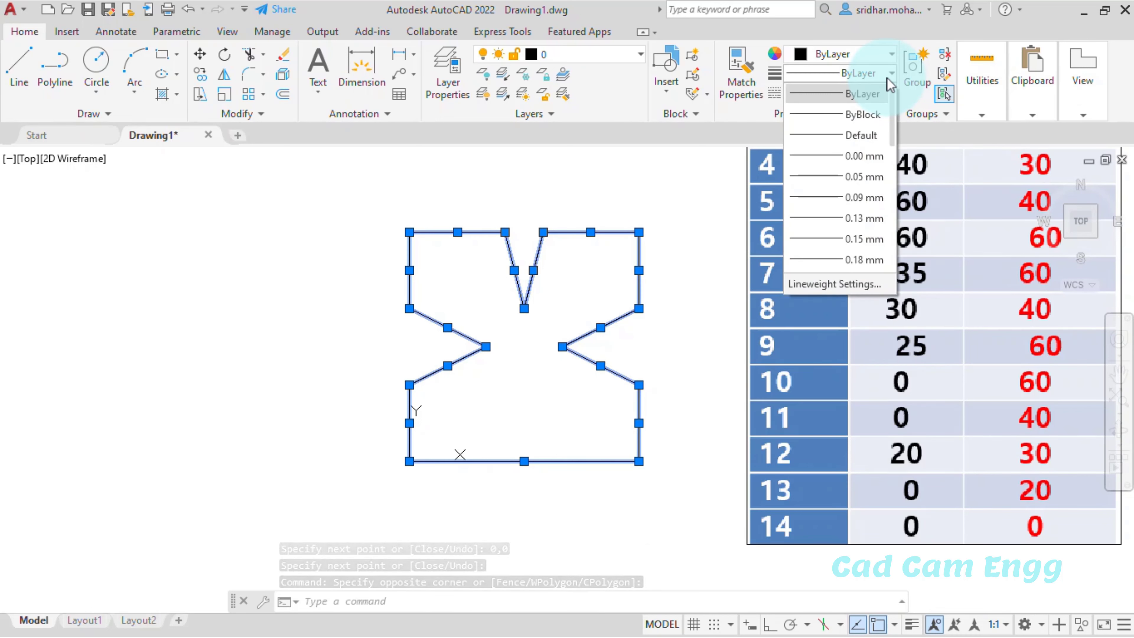
scroll(859, 182, "down", 3)
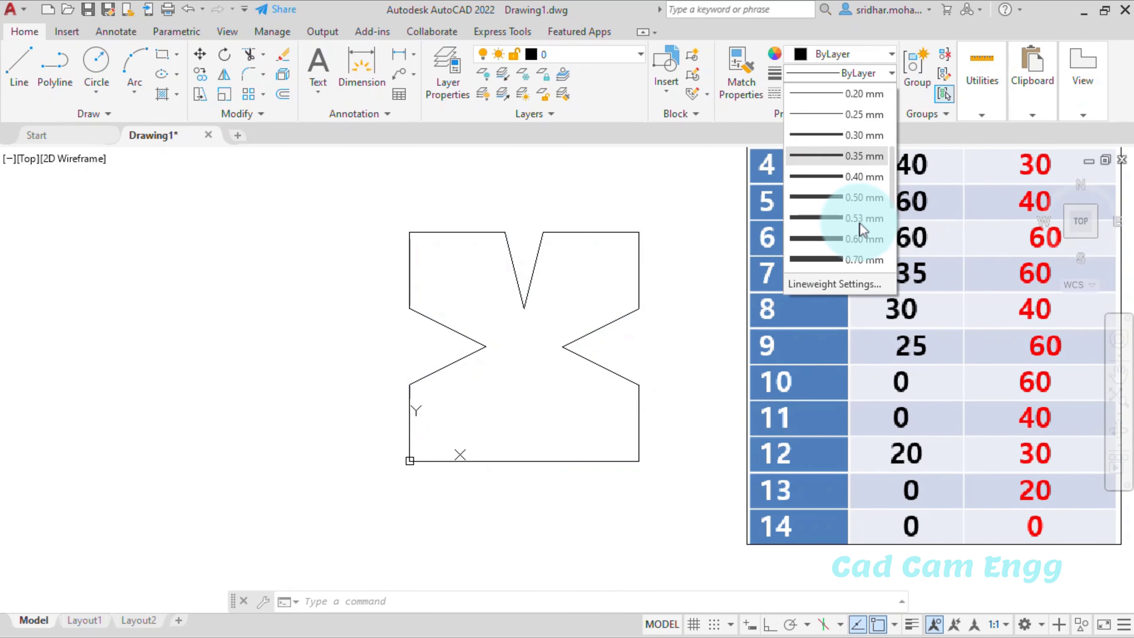
left_click(850, 202)
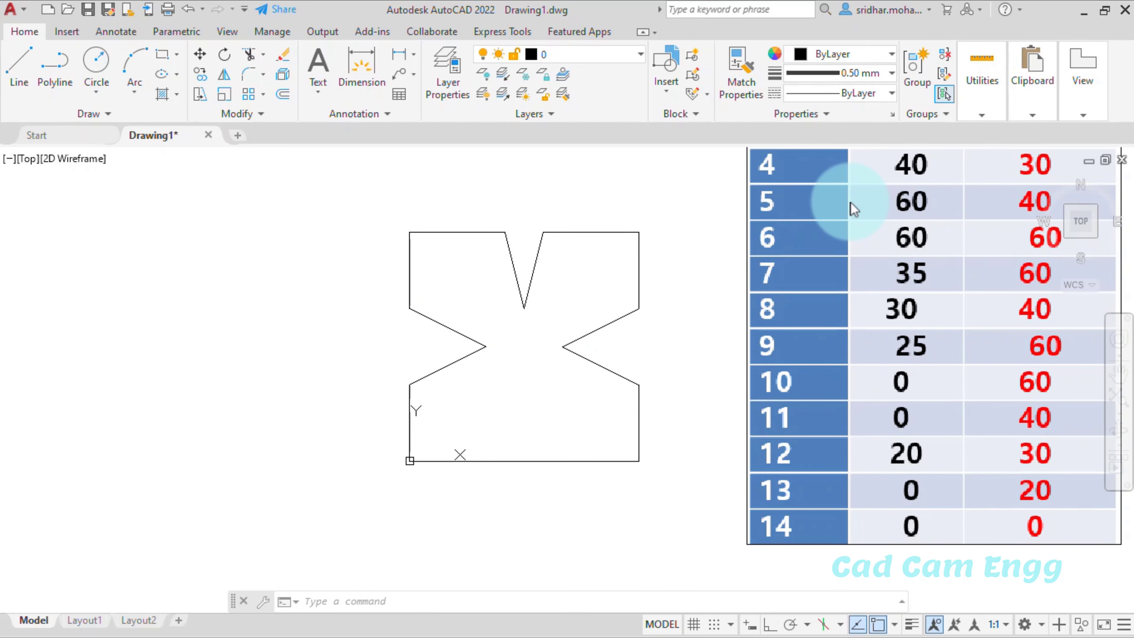
left_click(709, 305)
key("Escape")
key("Escape")
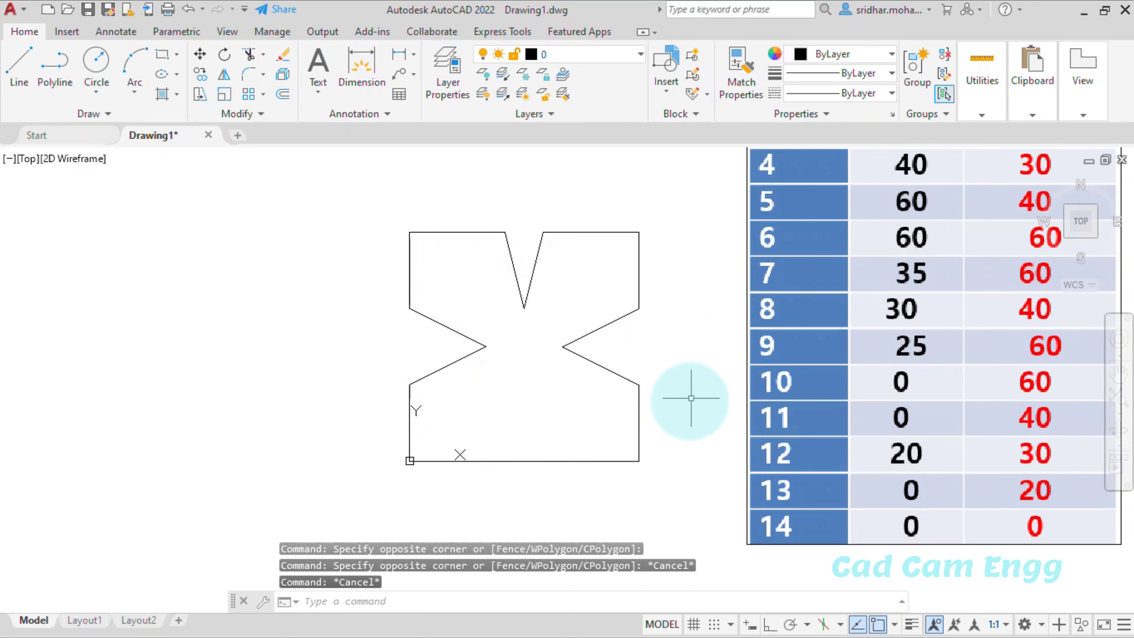
left_click(911, 625)
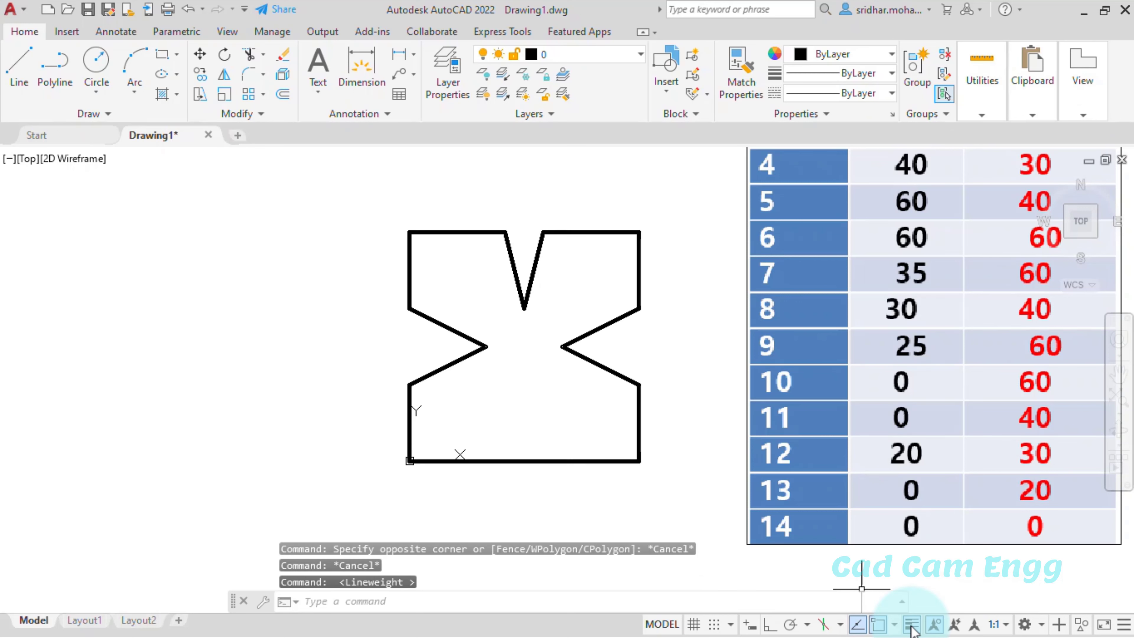